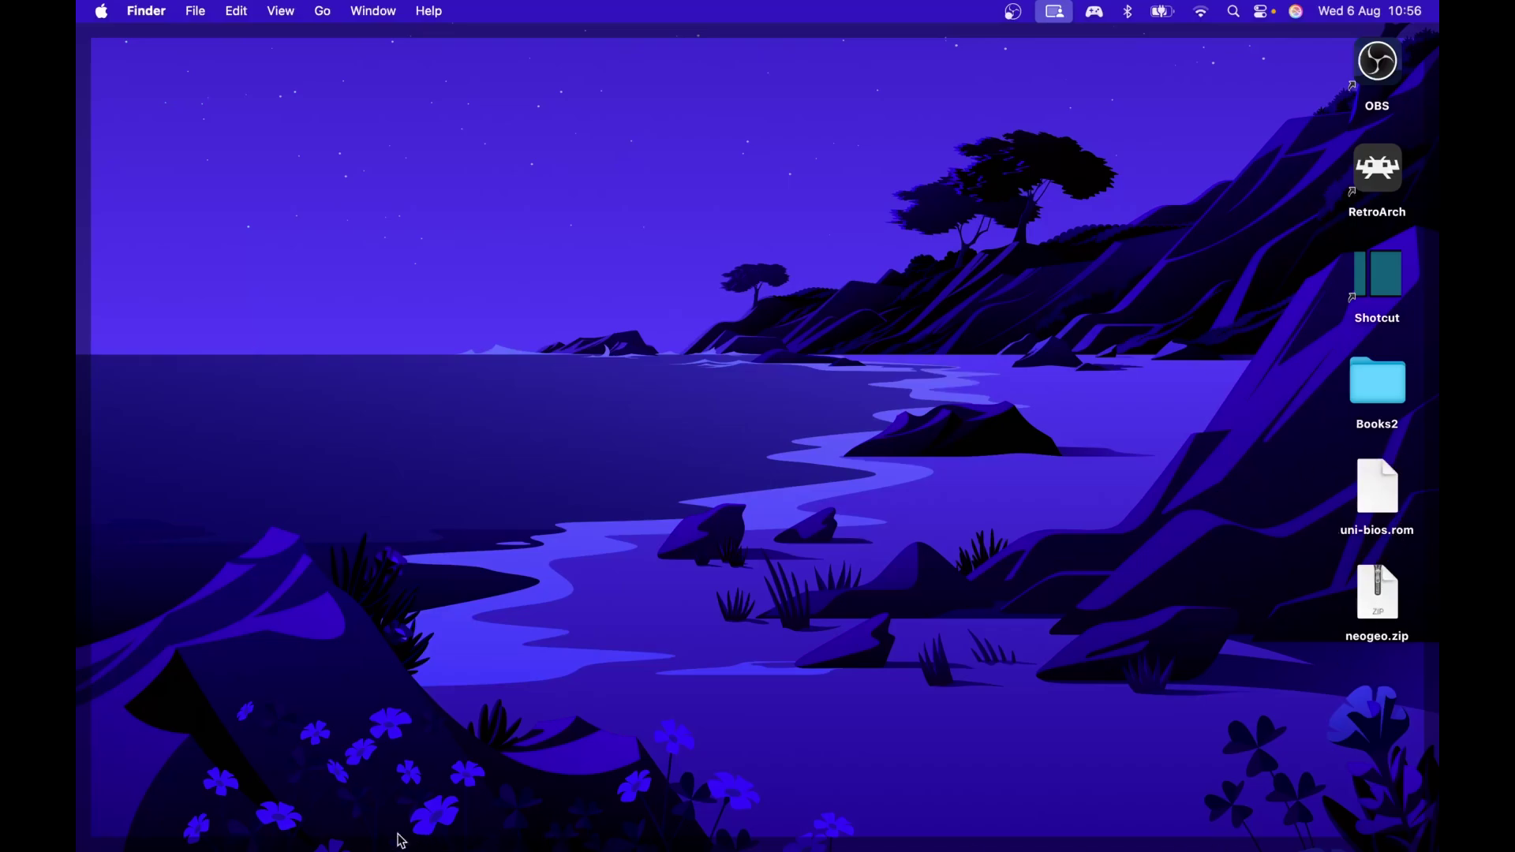
Step: Open the Download page of the Universe BIOS website in Safari and minimise the browser window
mouse_move(284, 821)
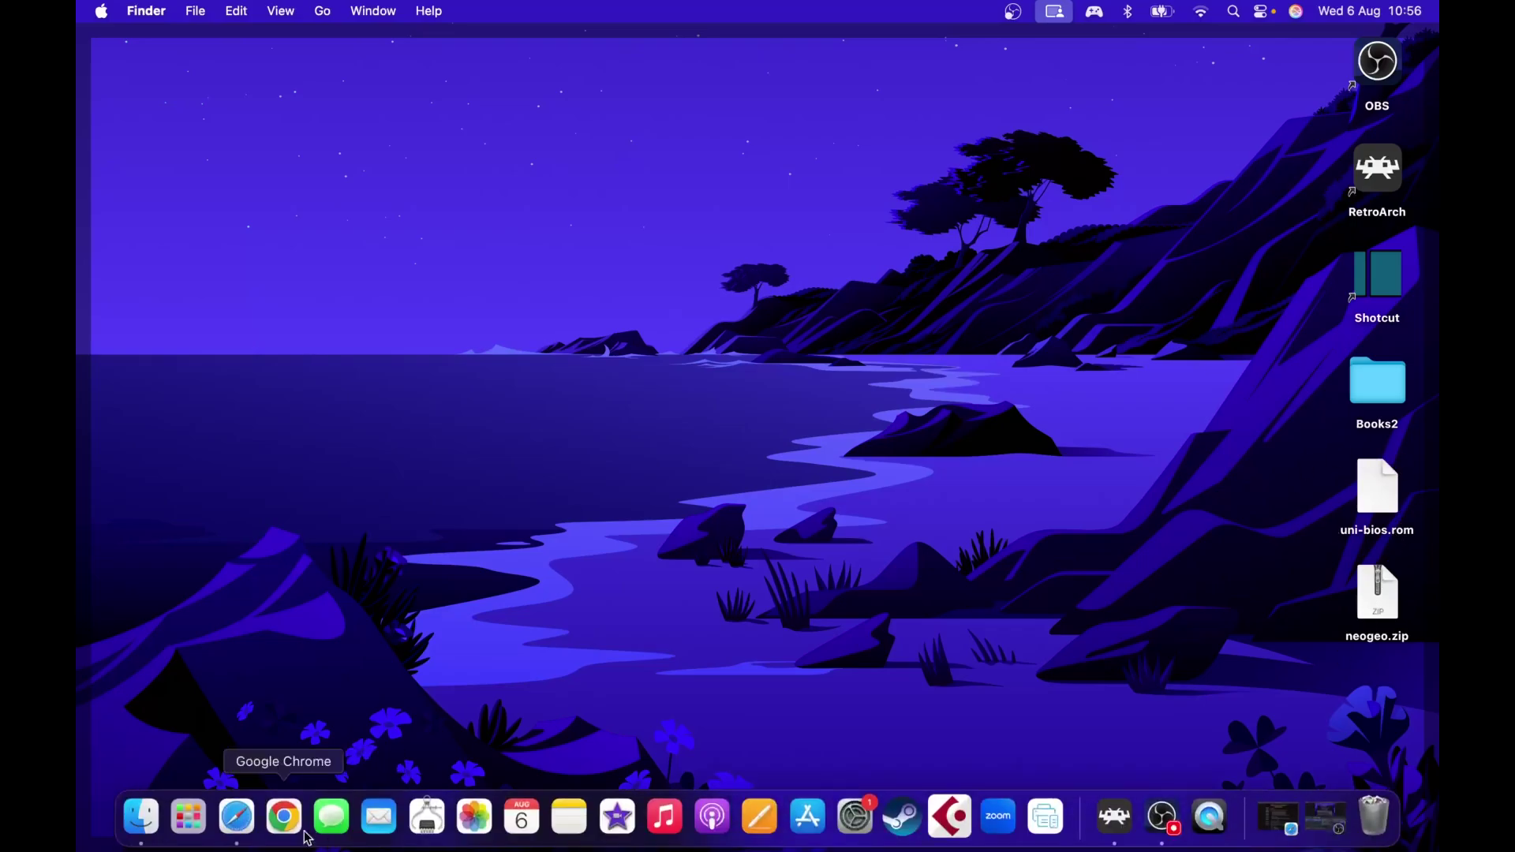
click(238, 818)
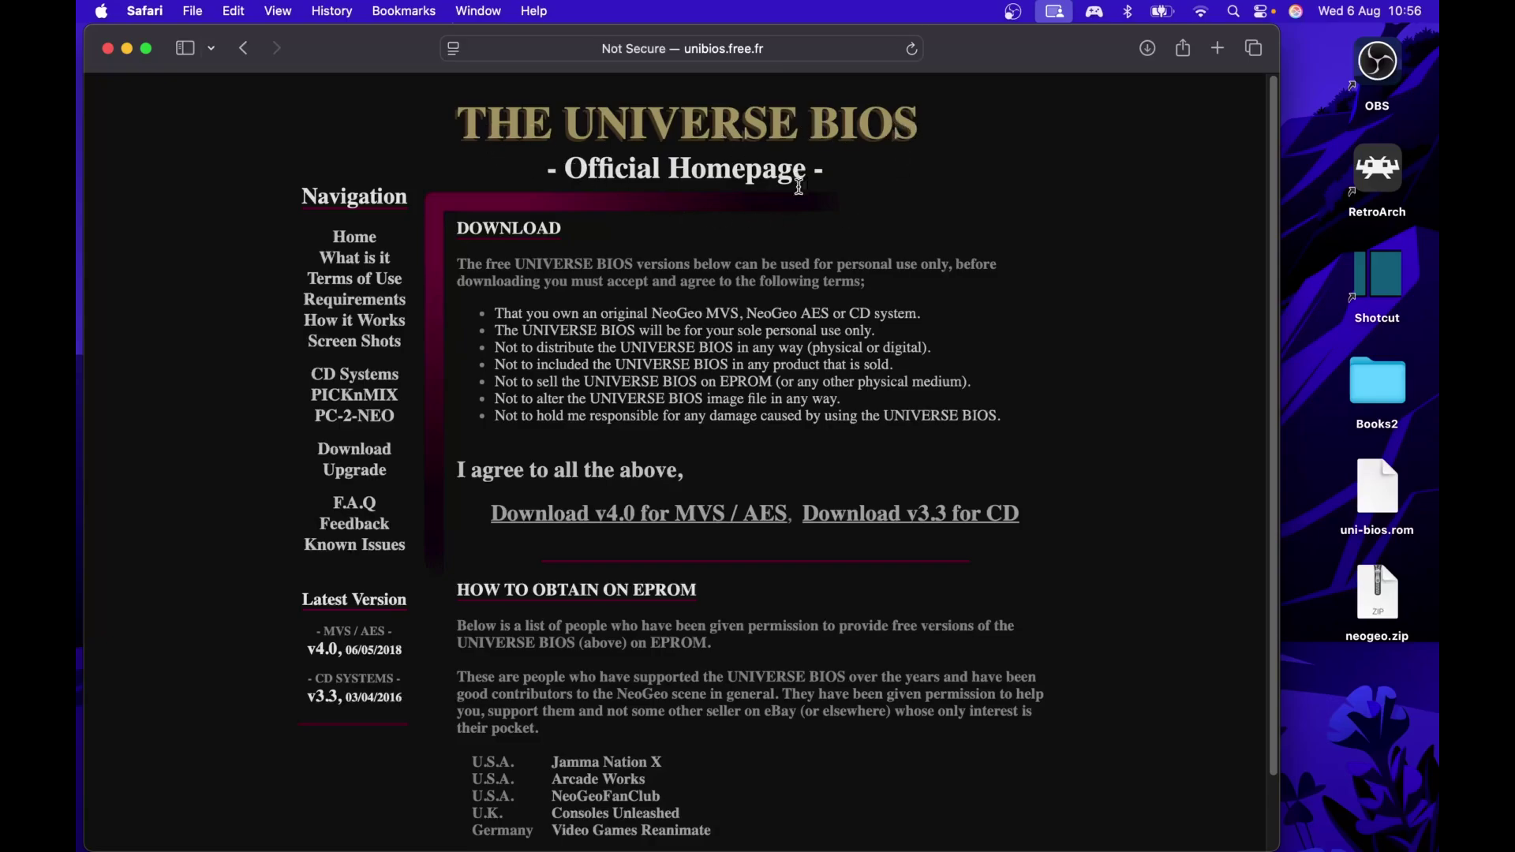
click(357, 456)
click(128, 49)
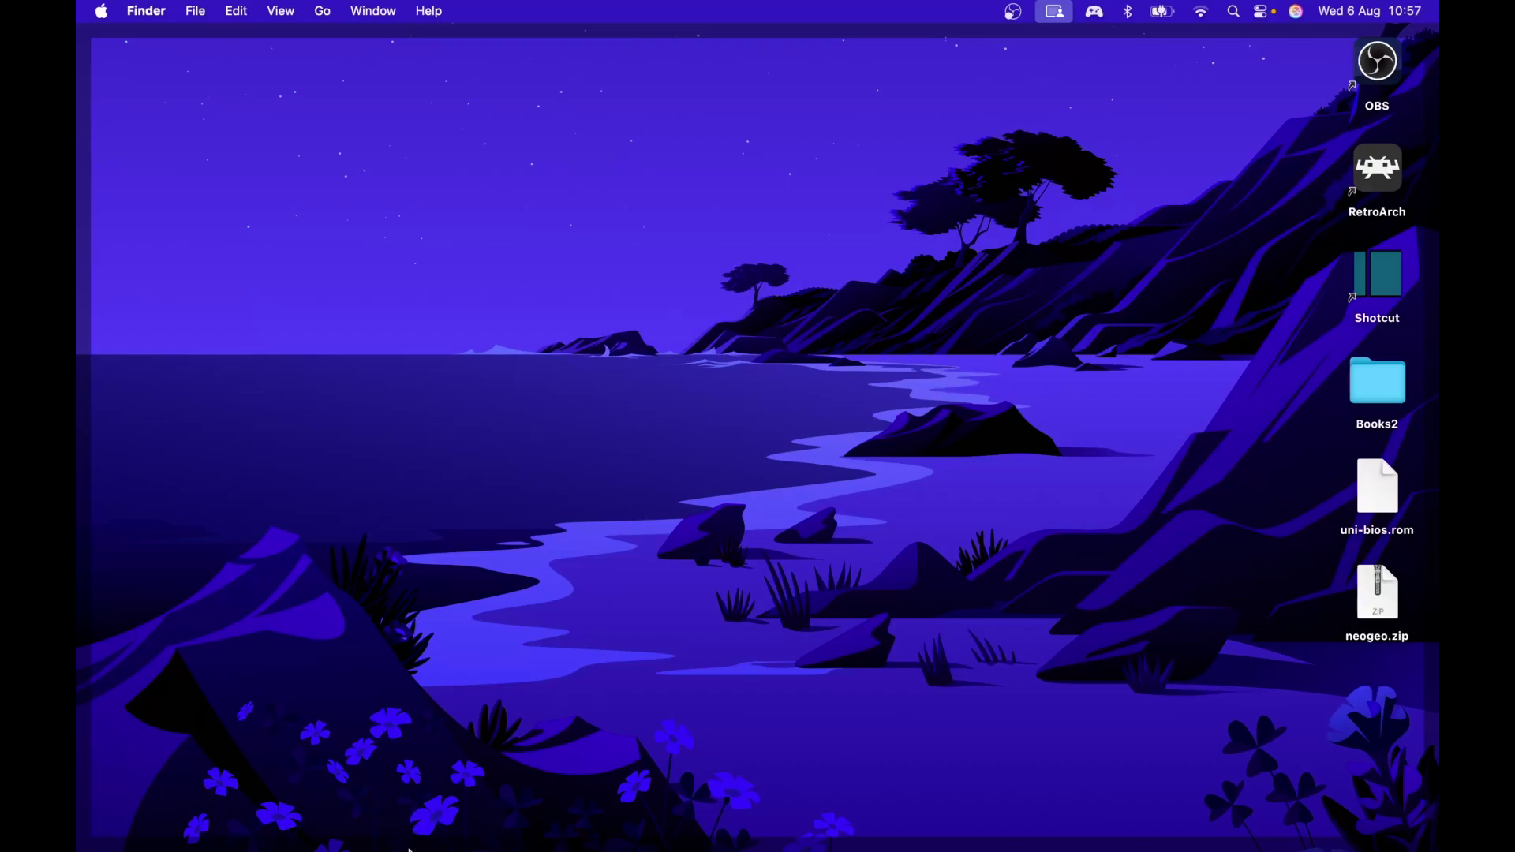
Step: Check the system folder of the RetroArch folder in Documents for neogeo.zip and return to Documents
mouse_move(409, 850)
click(150, 817)
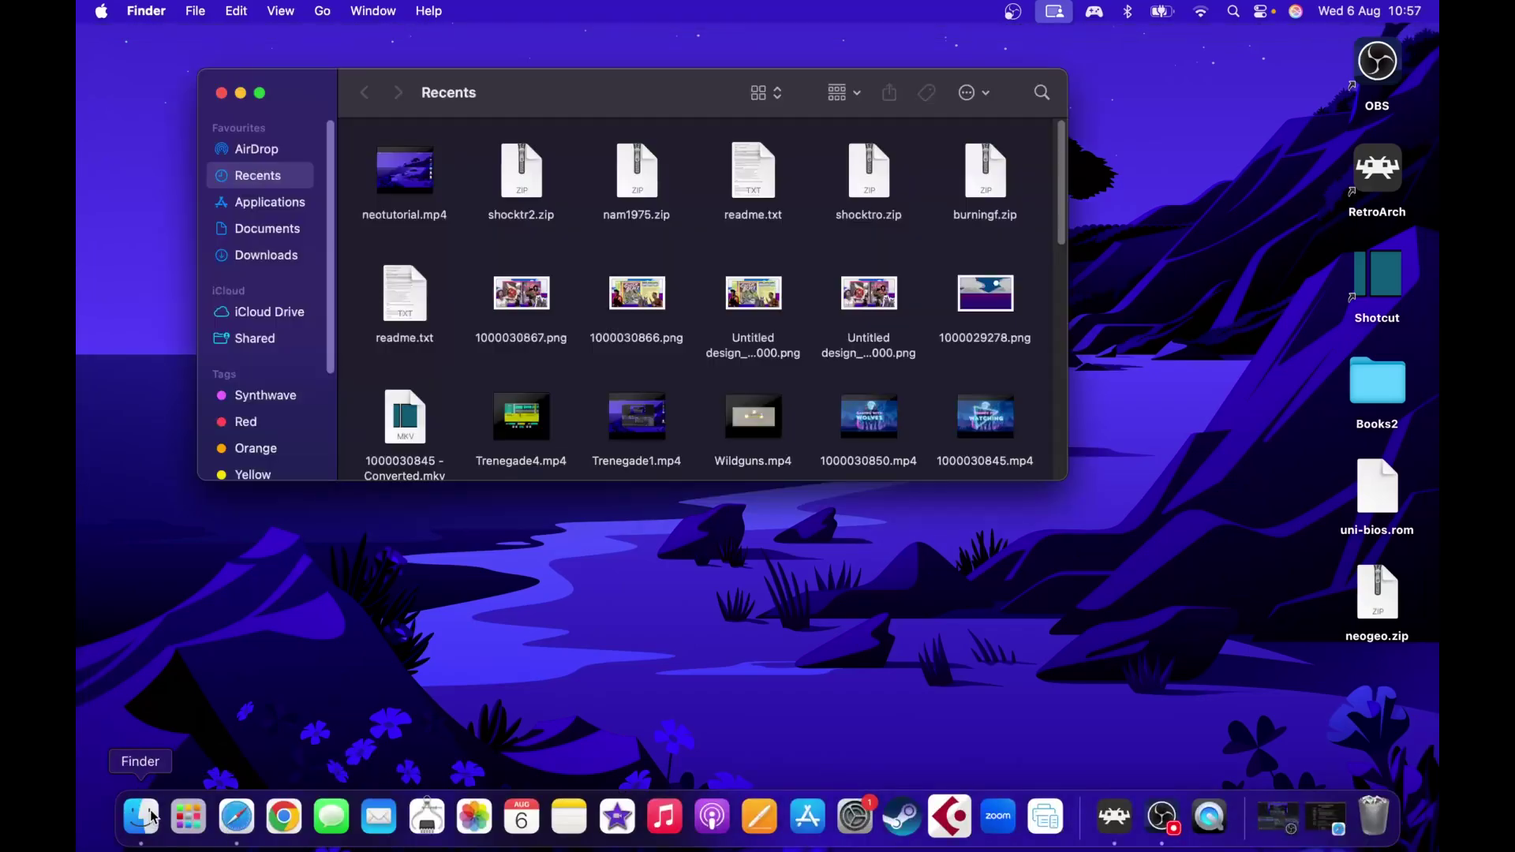
click(266, 257)
click(273, 235)
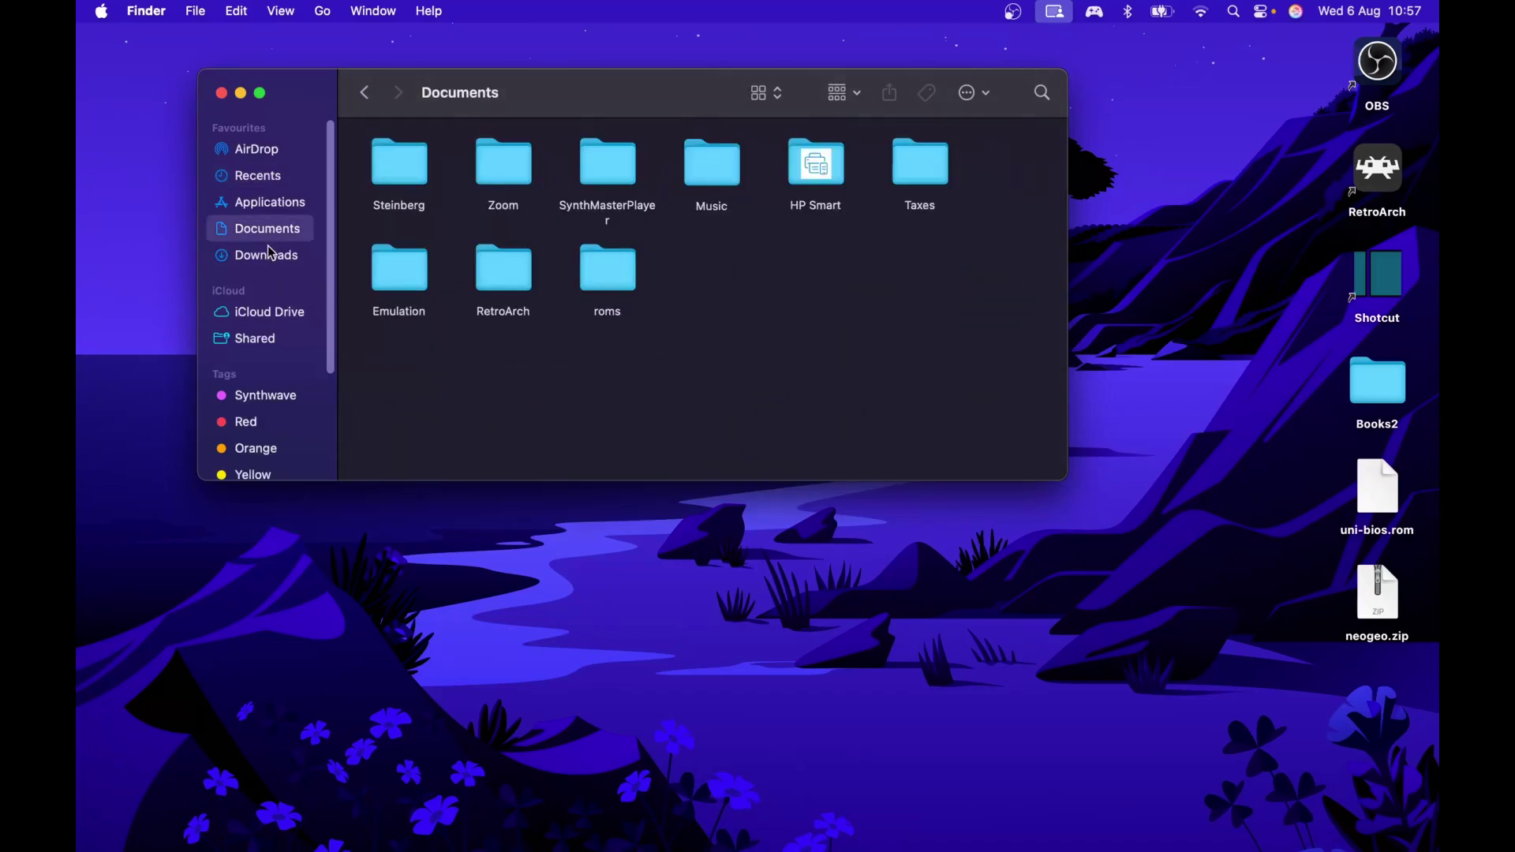
double_click(518, 286)
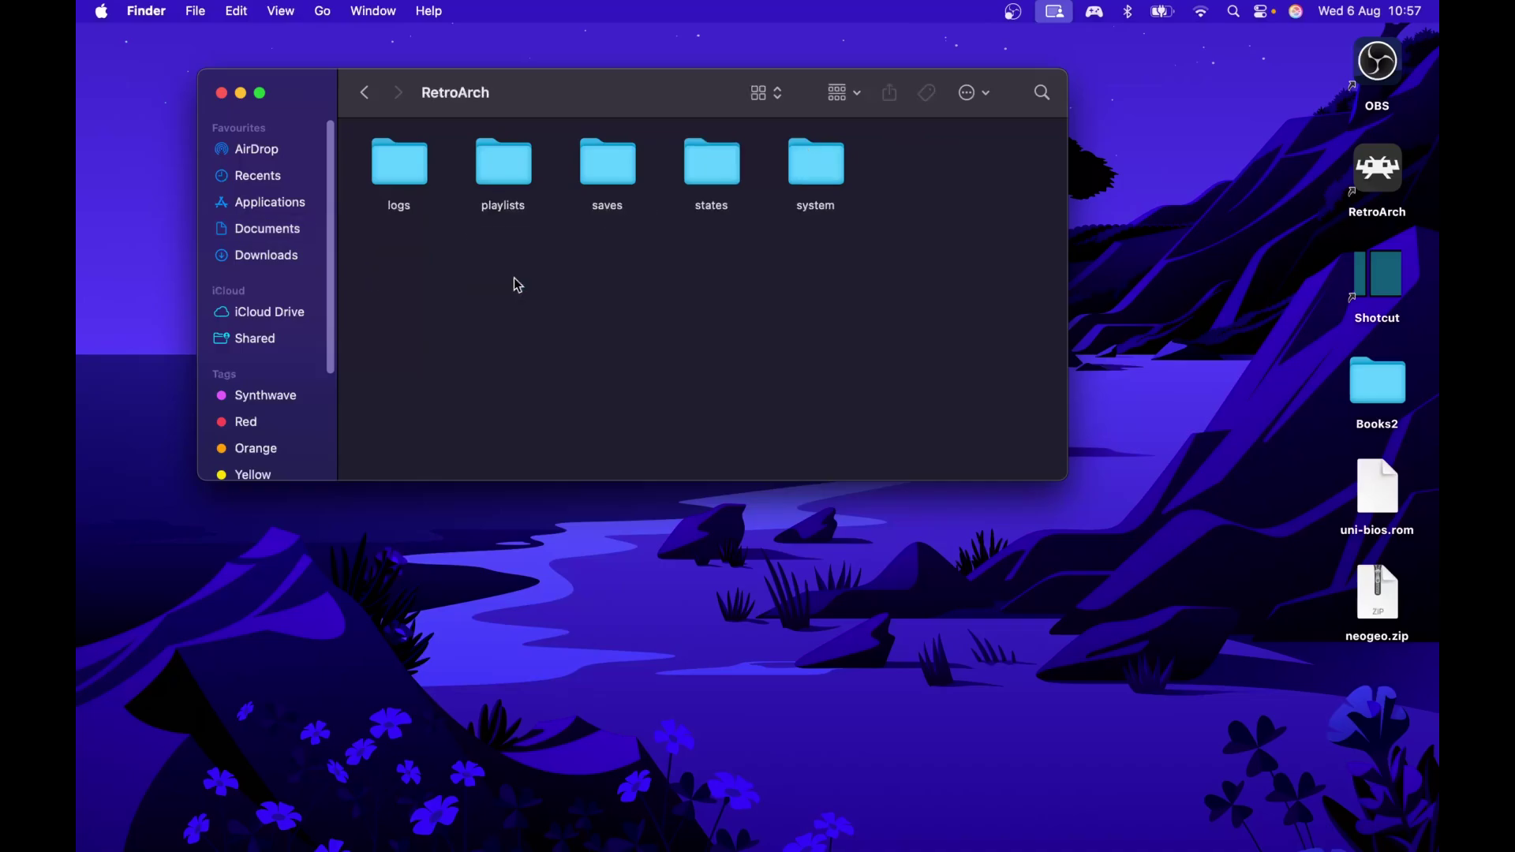
double_click(827, 177)
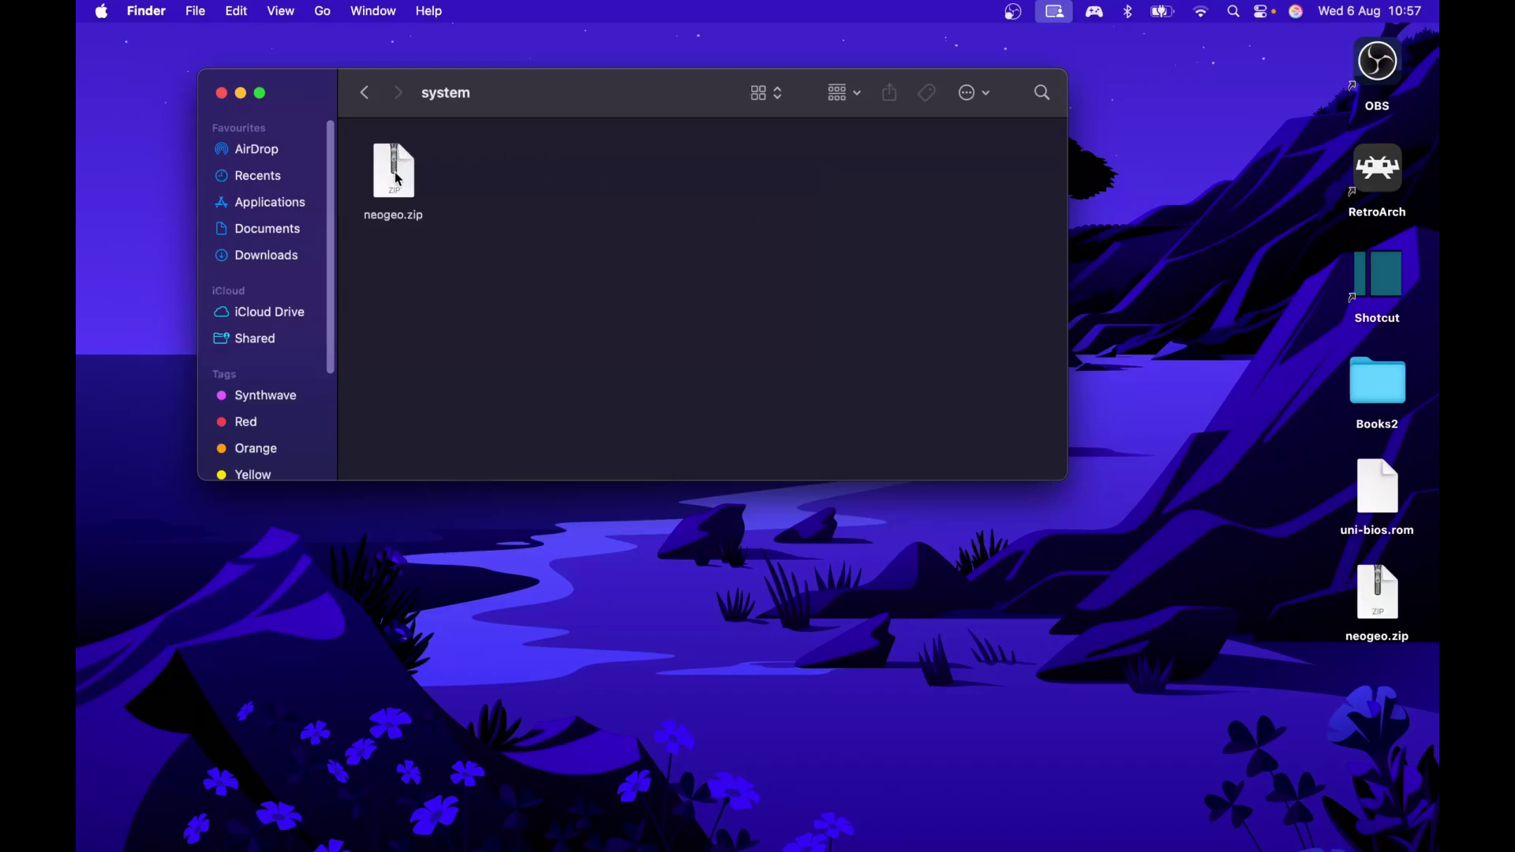
click(374, 97)
click(374, 97)
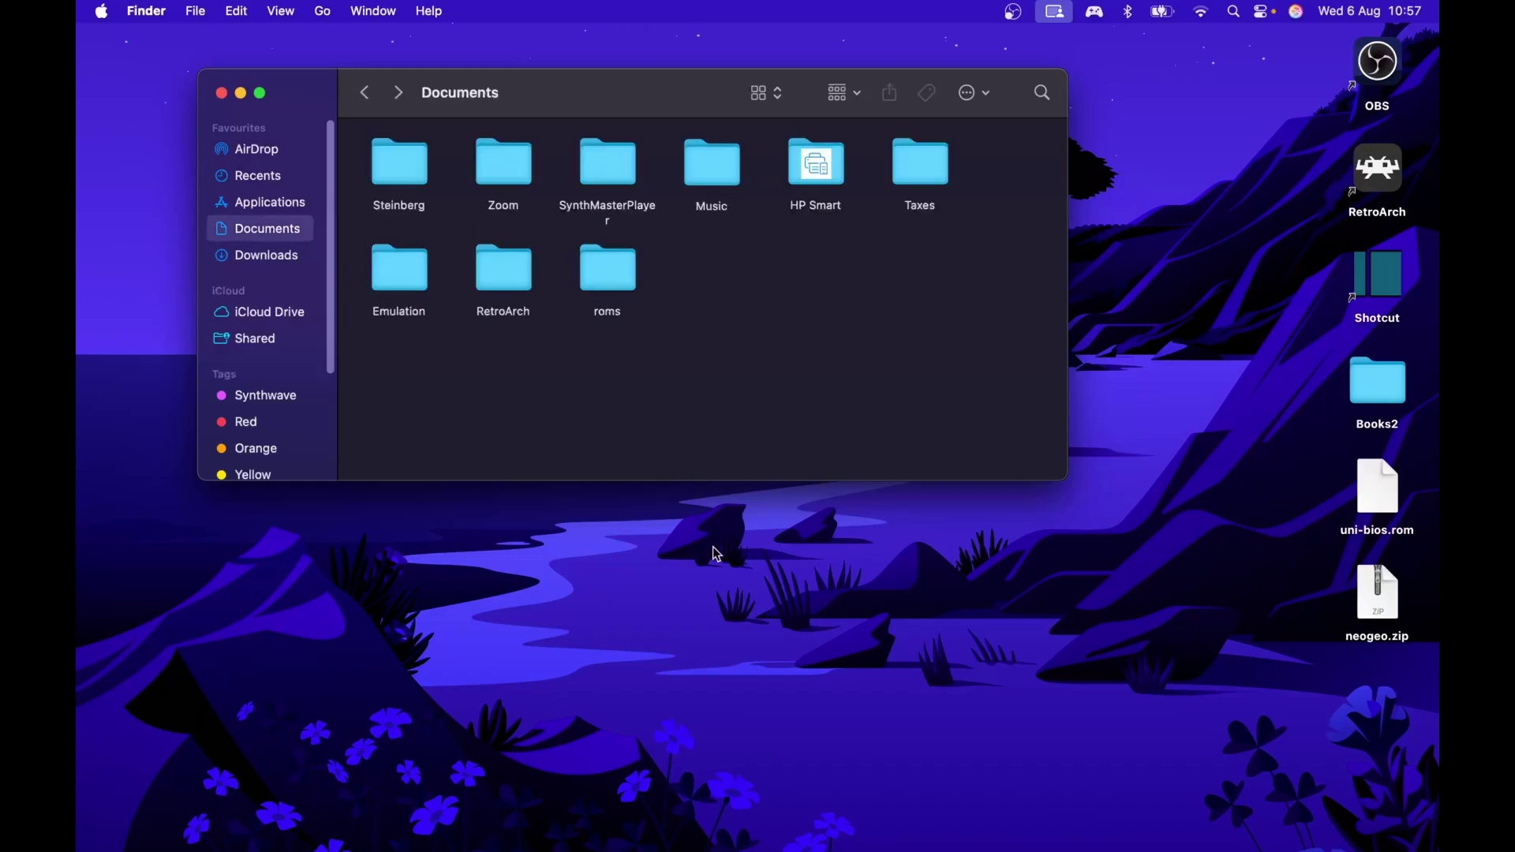
Step: Extract superspy.zip in the neogeo subfolder of the roms folder and move the original archive to the Bin
double_click(609, 272)
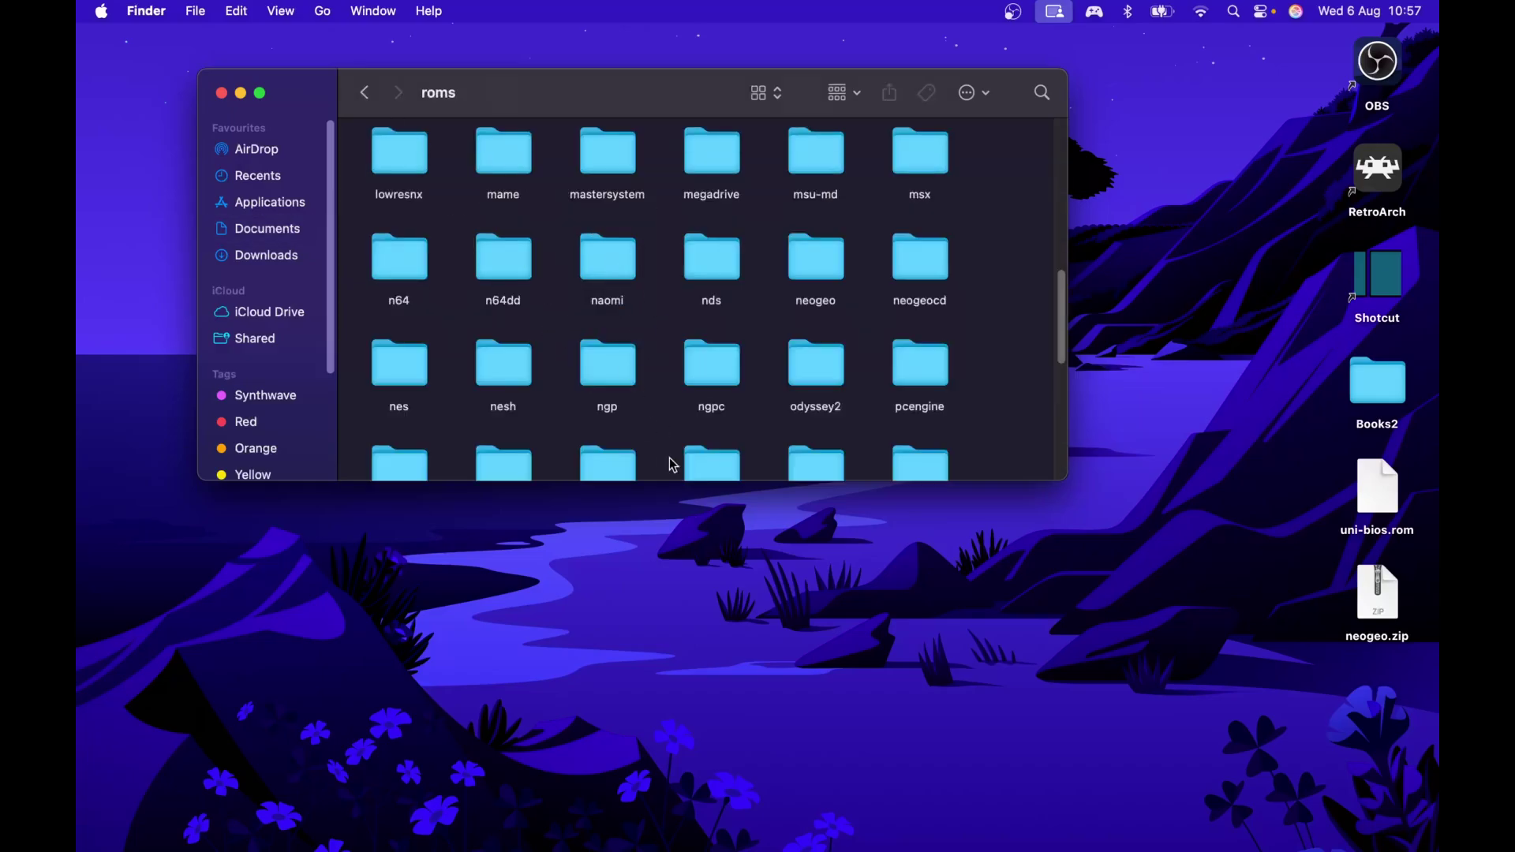
double_click(812, 261)
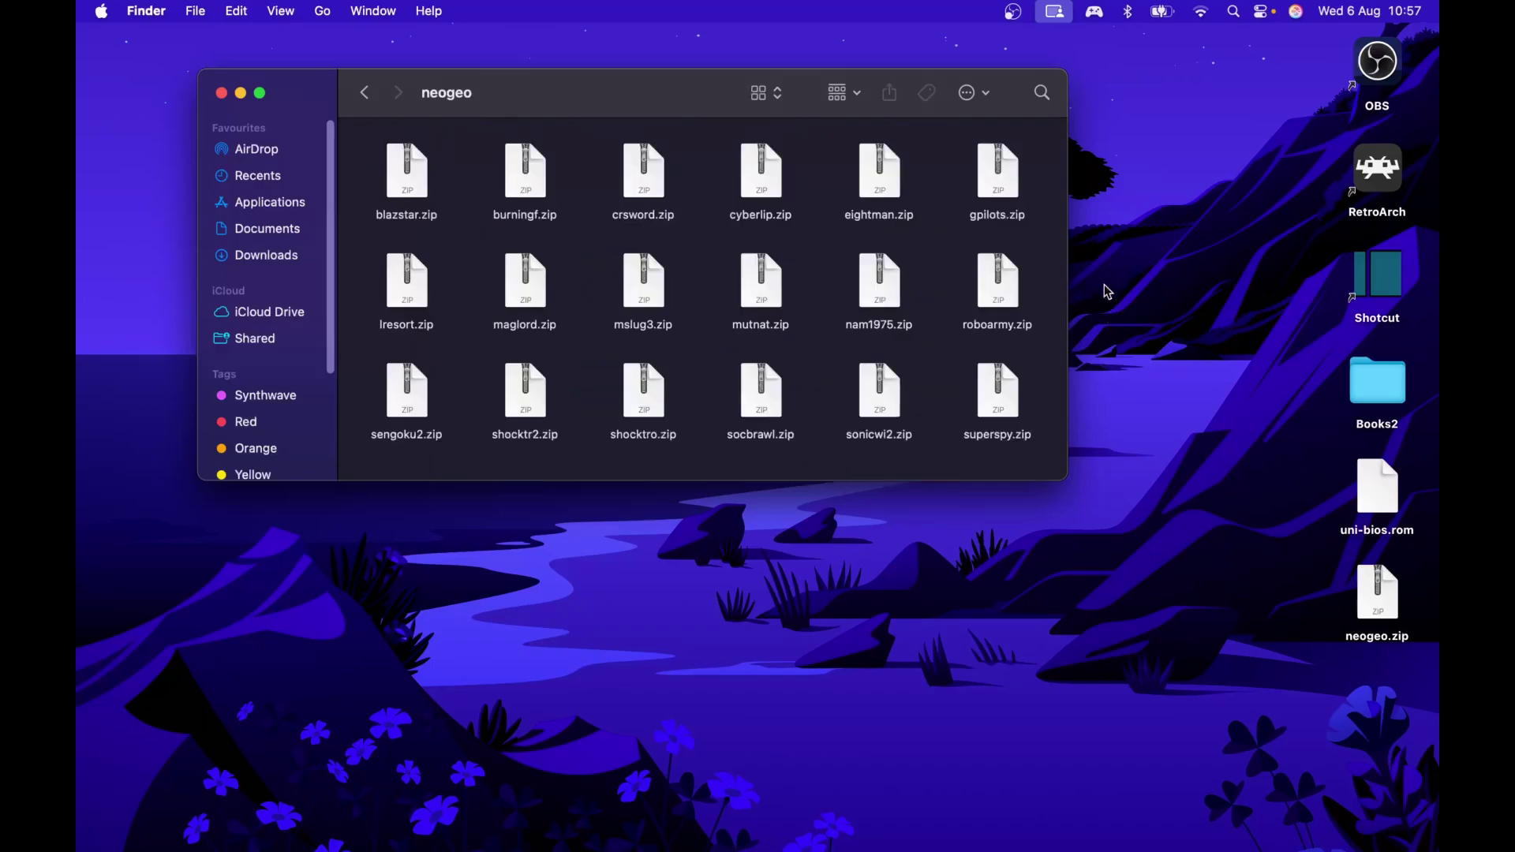
double_click(1013, 404)
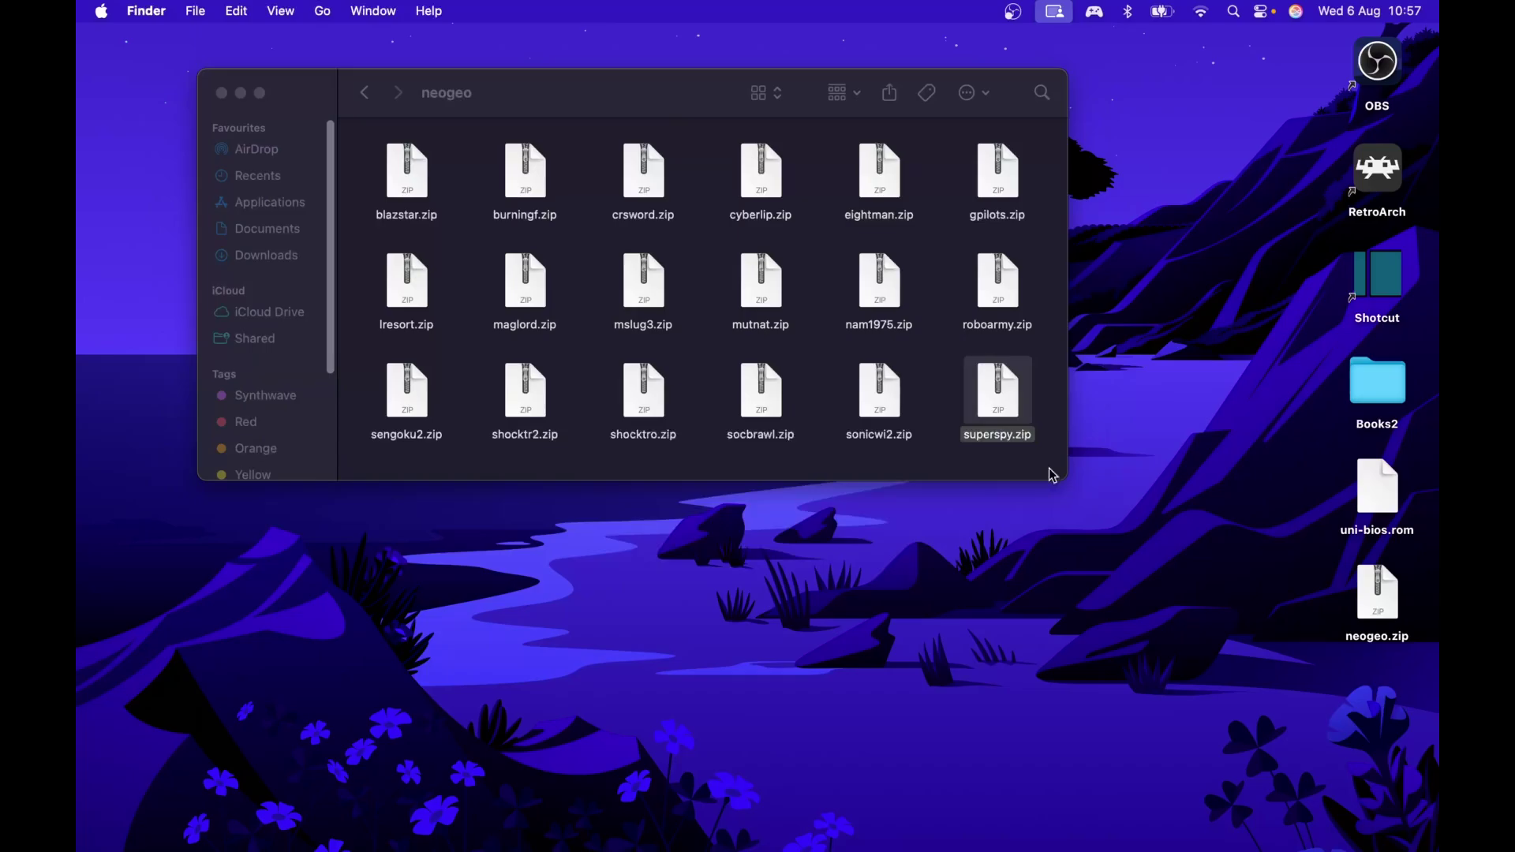
scroll(505, 418, down, 3)
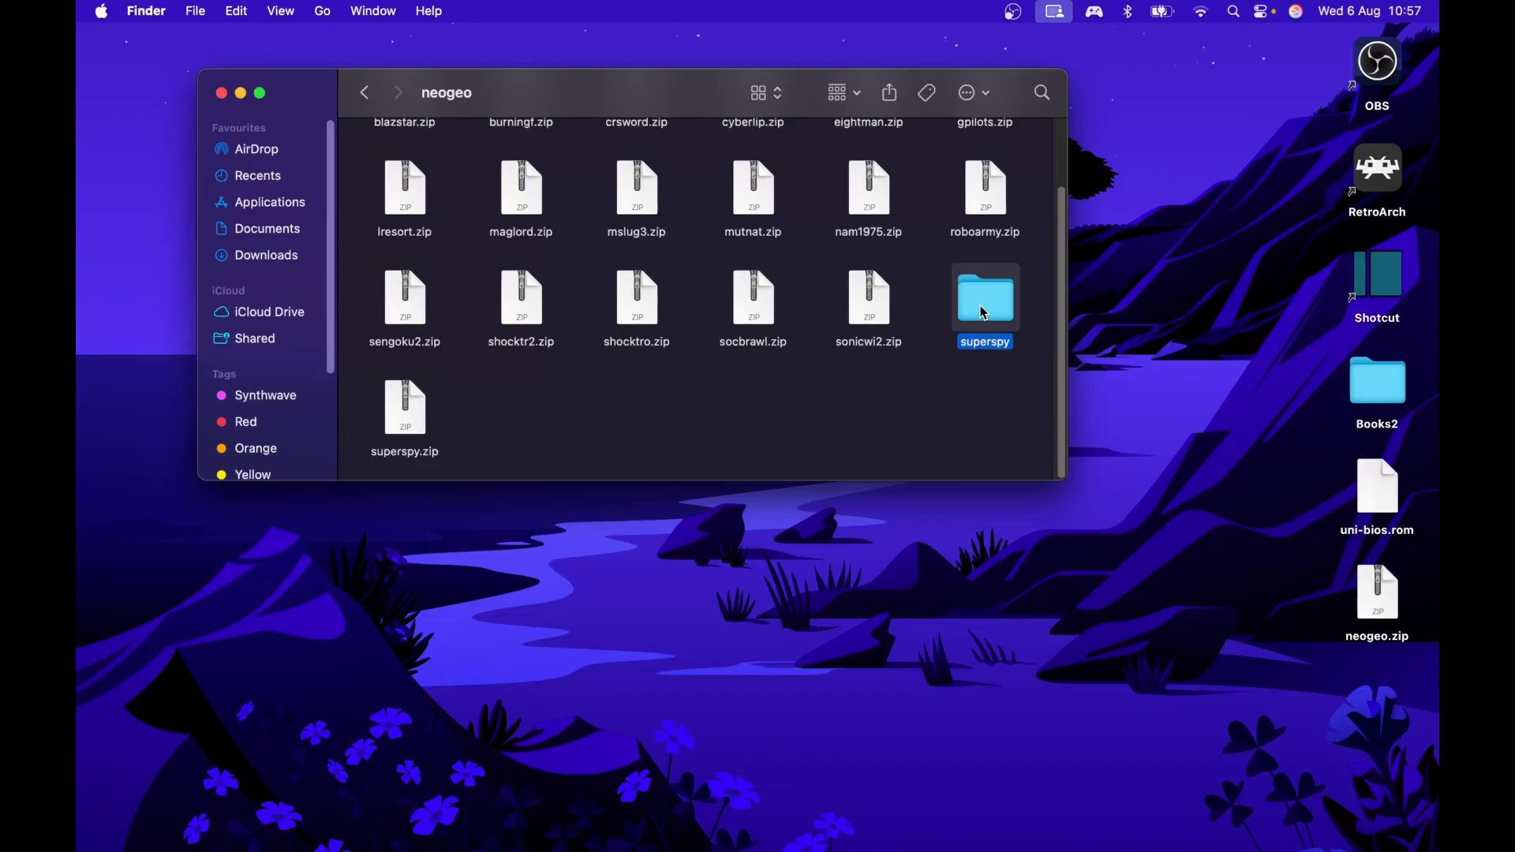
right_click(419, 426)
click(471, 482)
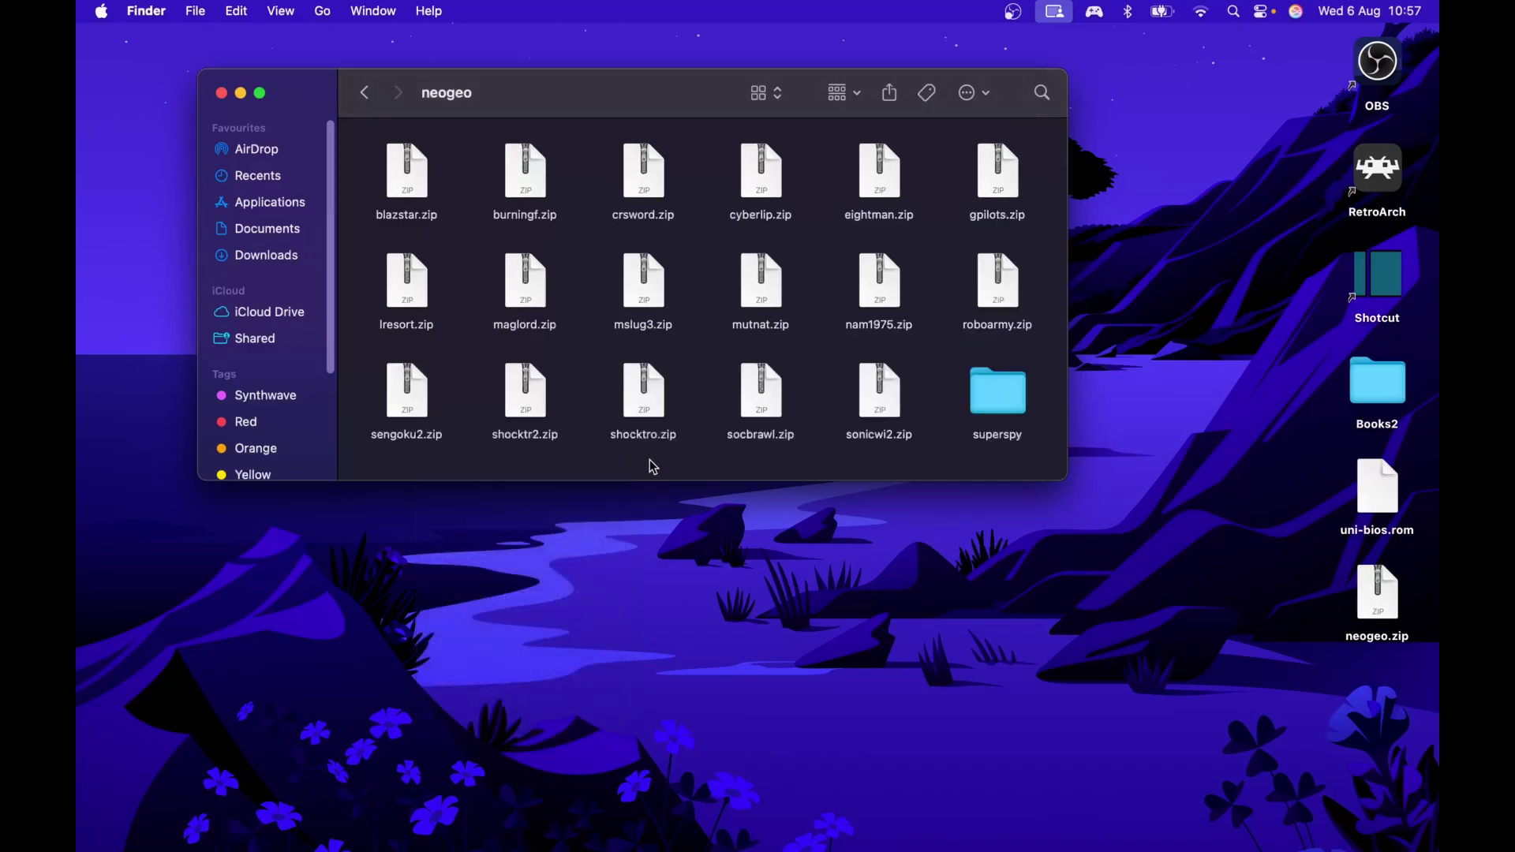
Step: Move uni-bios.rom out of the extracted superspy folder onto the desktop, keeping both versions of the file
double_click(1012, 402)
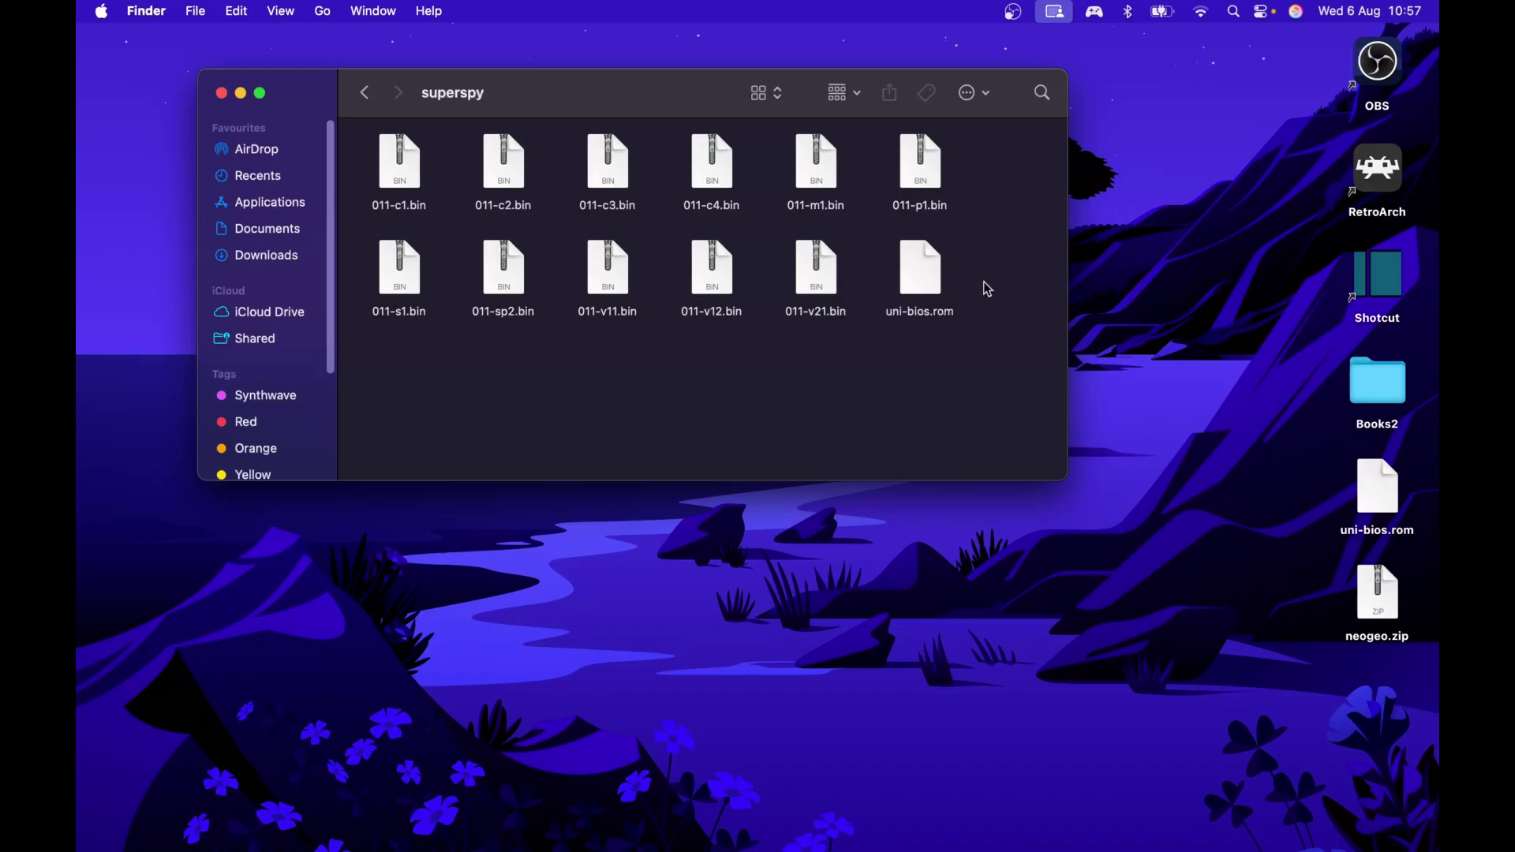
drag(930, 278, 1183, 632)
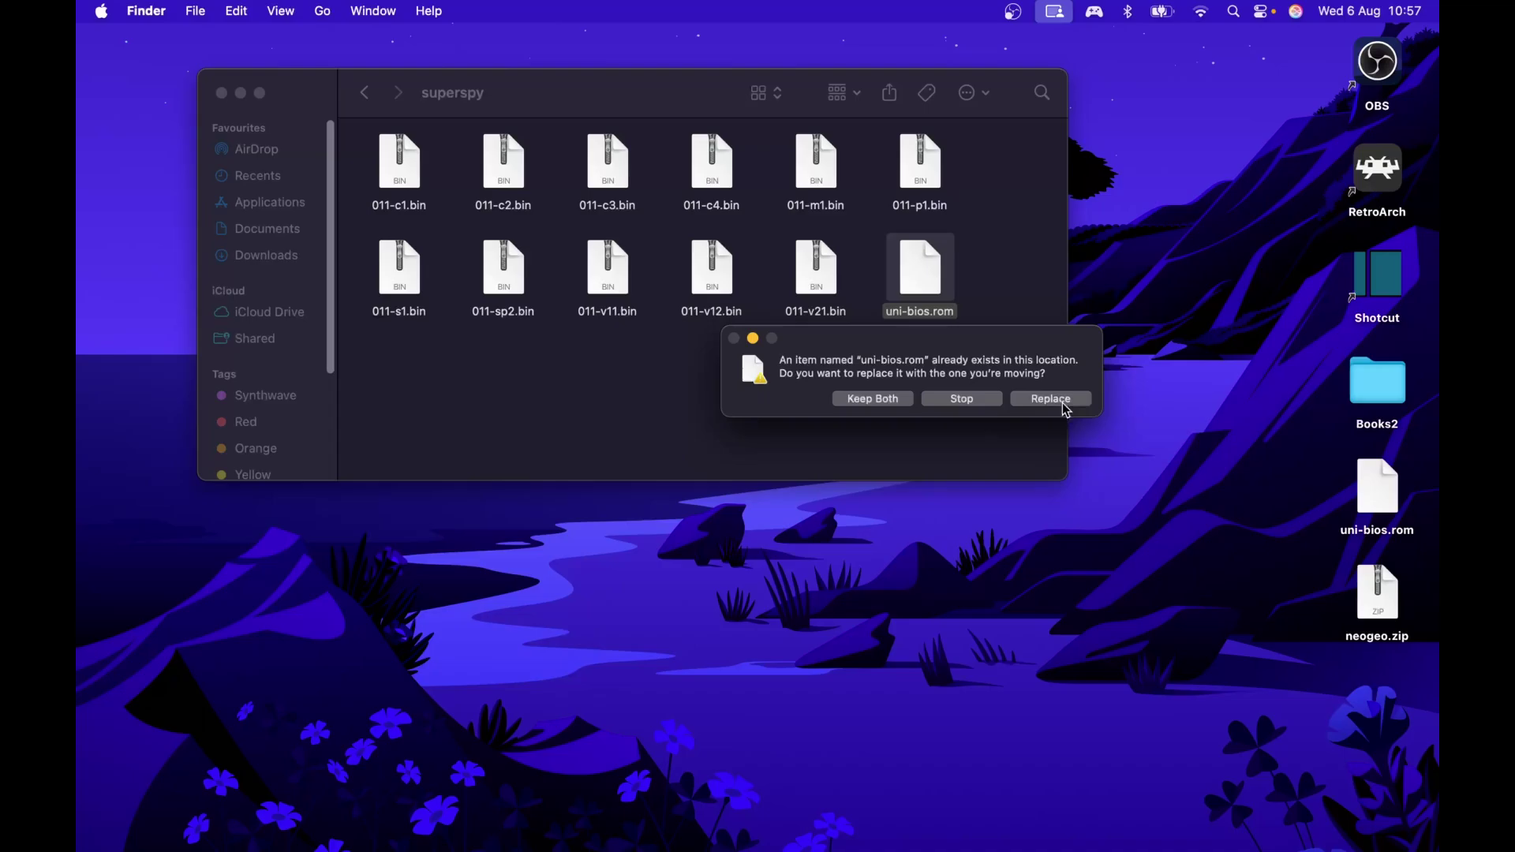
click(878, 406)
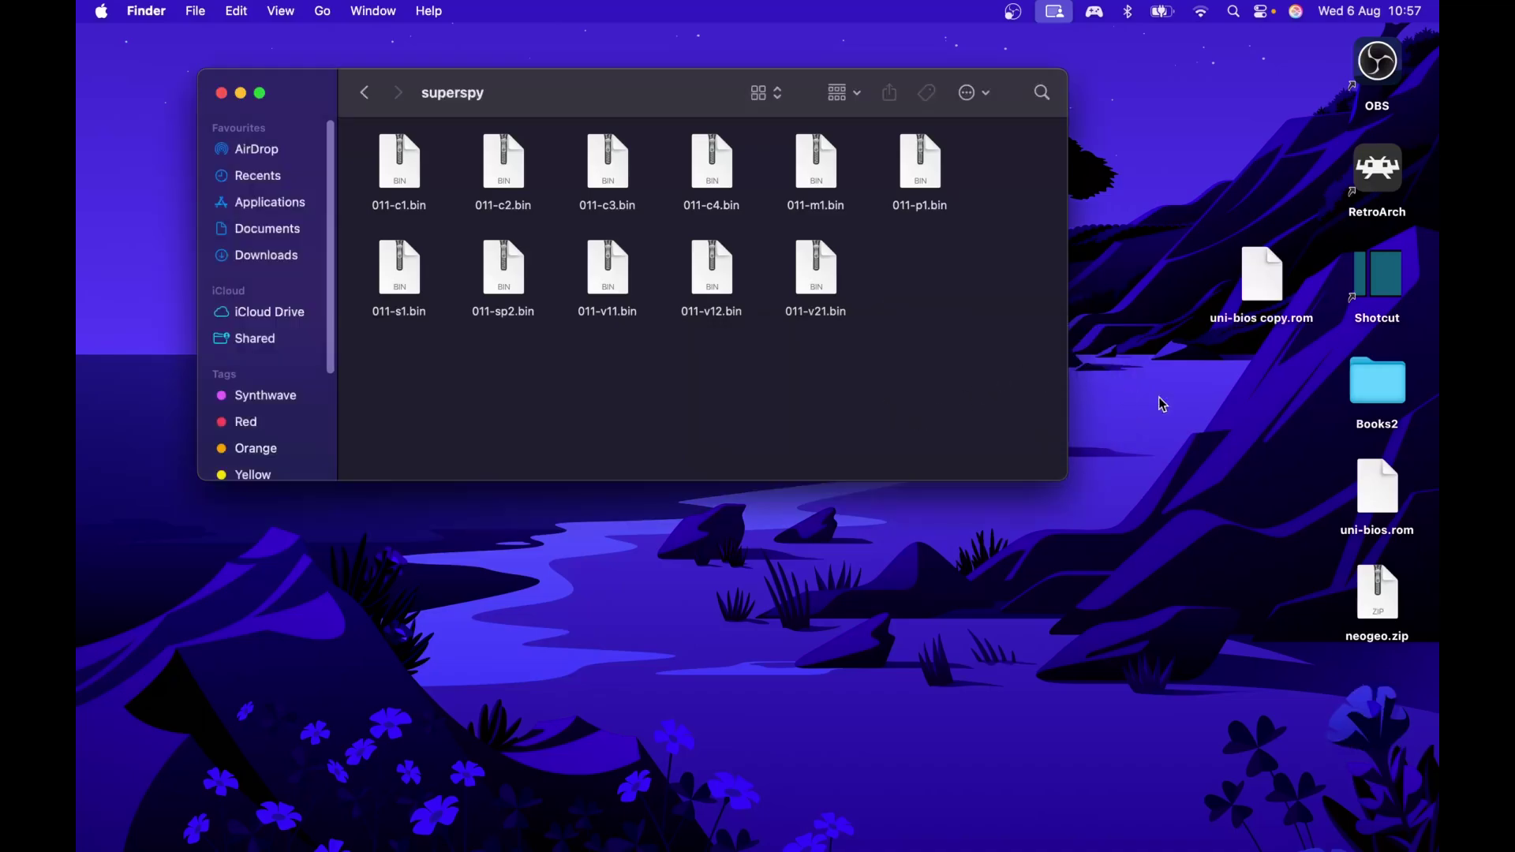
click(1136, 381)
click(1062, 306)
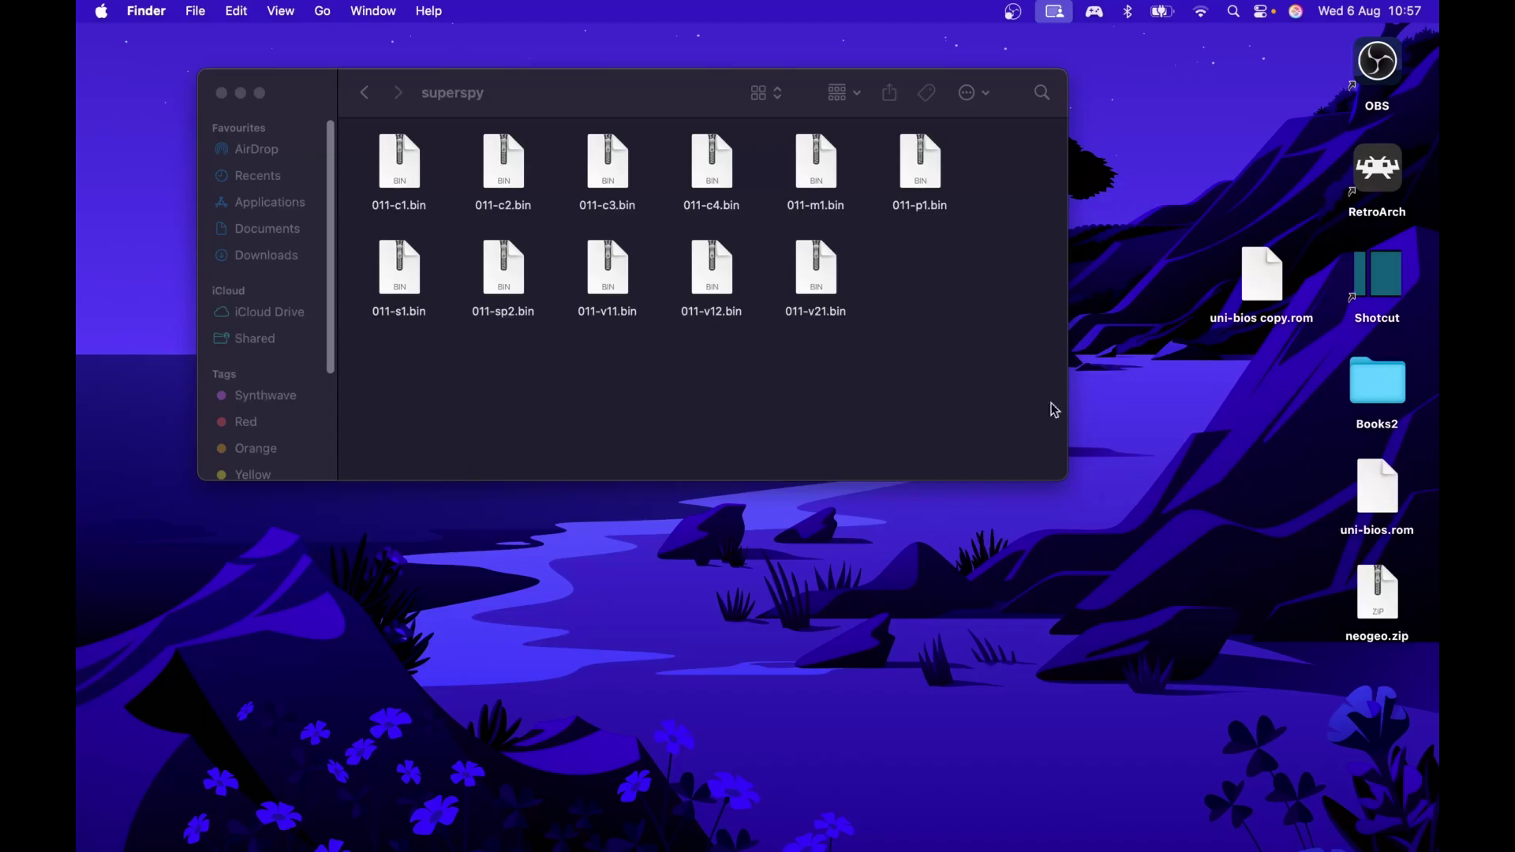
Step: Copy uni-bios.rom from the desktop into the superspy folder
right_click(1394, 506)
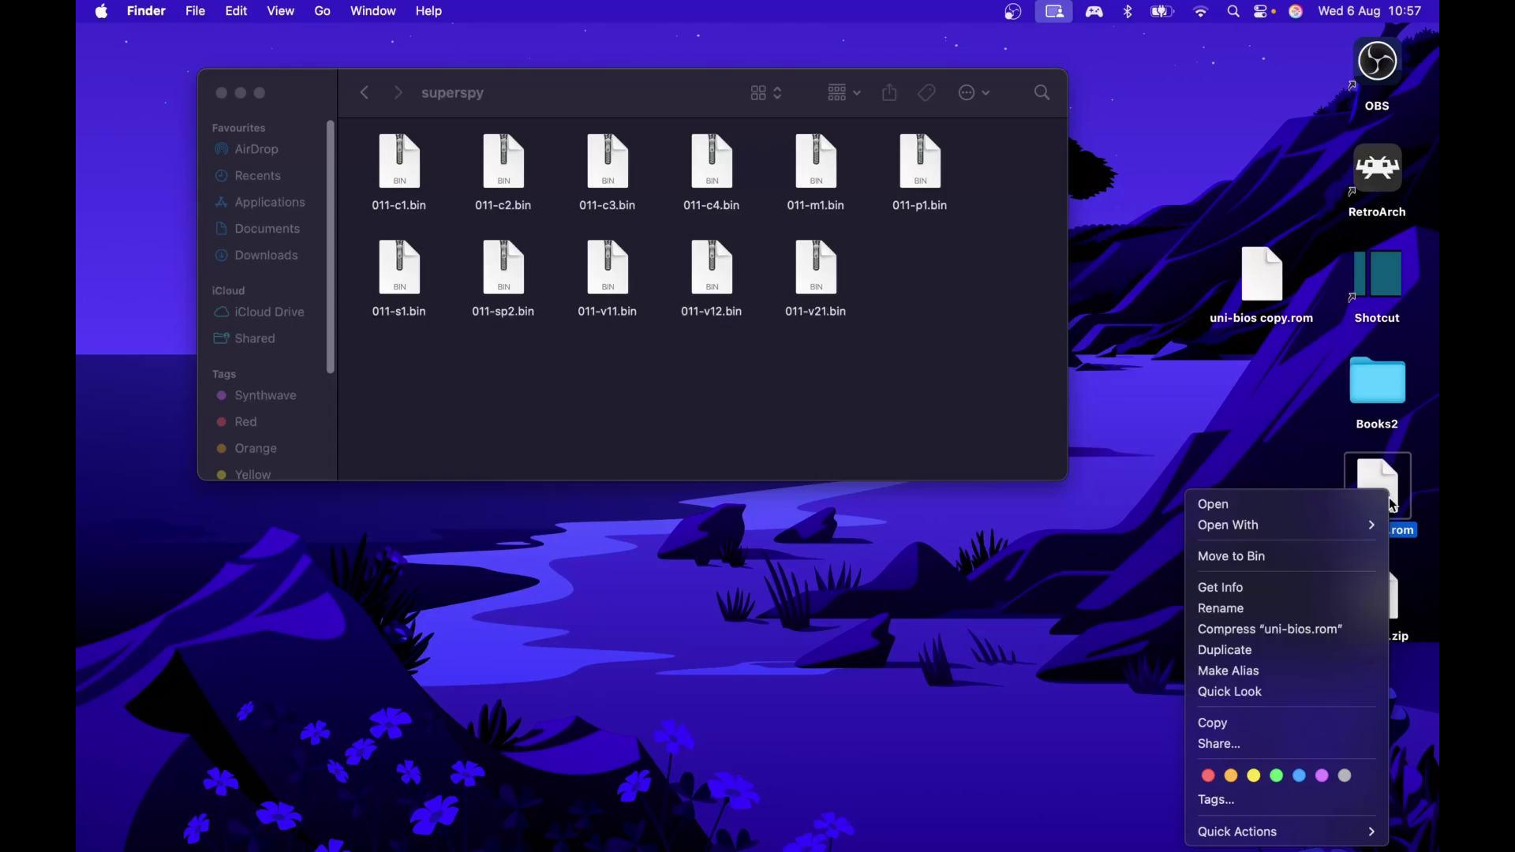
click(1310, 719)
right_click(914, 290)
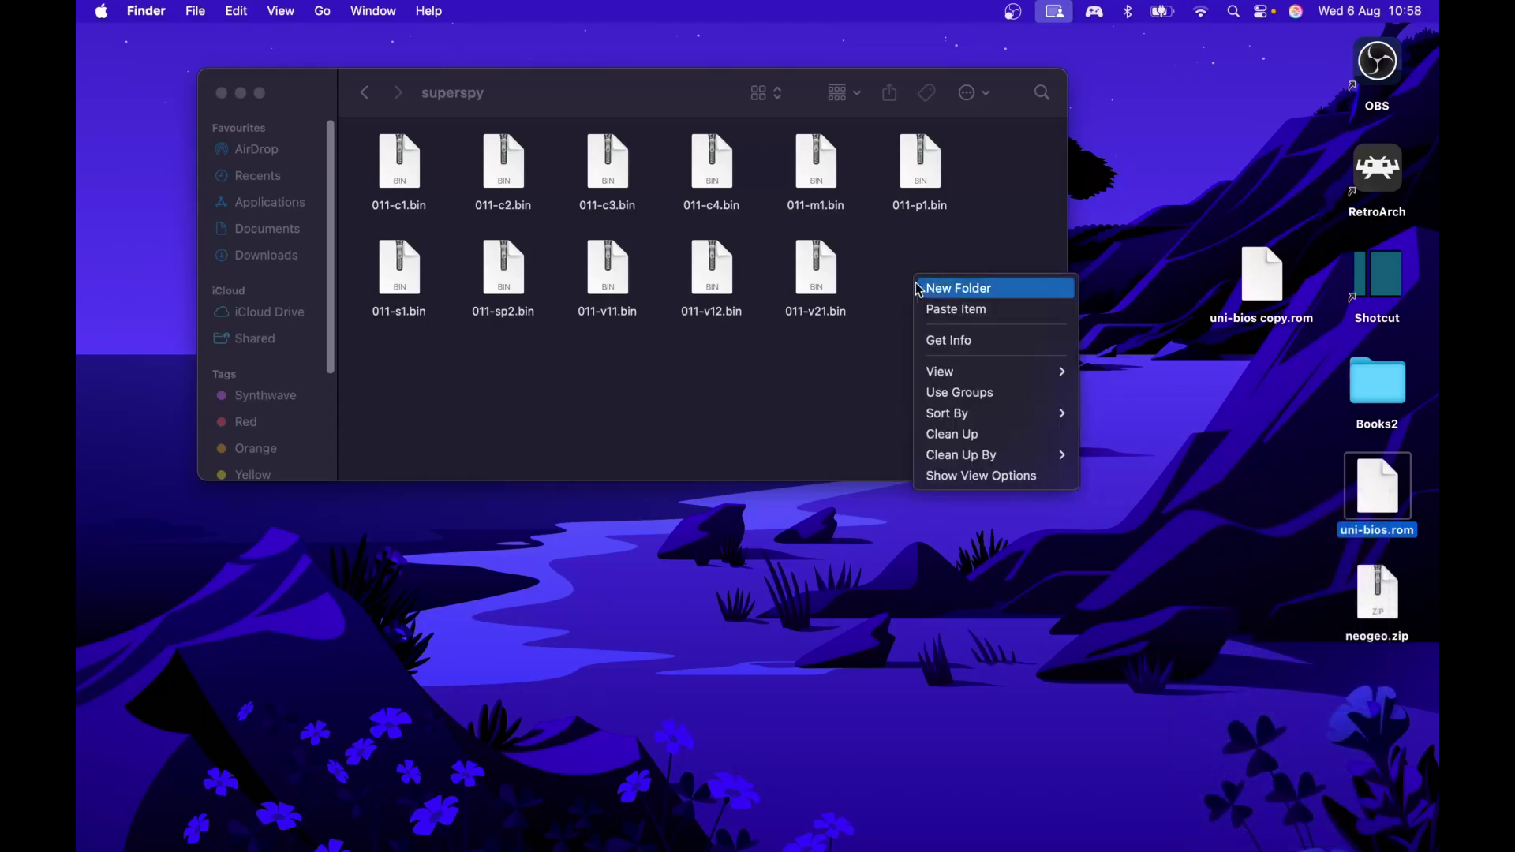
click(961, 308)
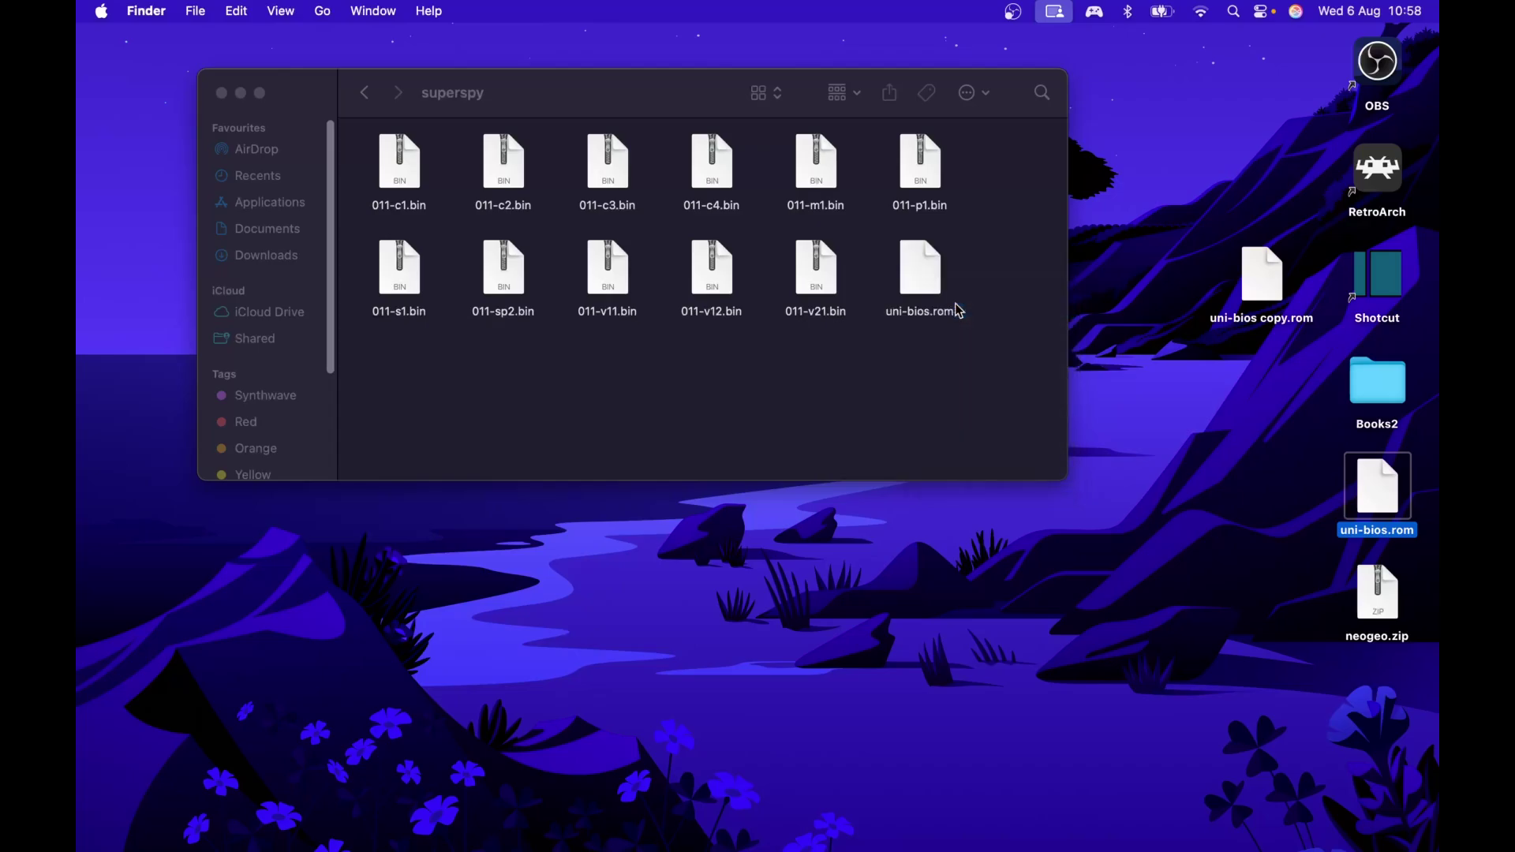
click(985, 358)
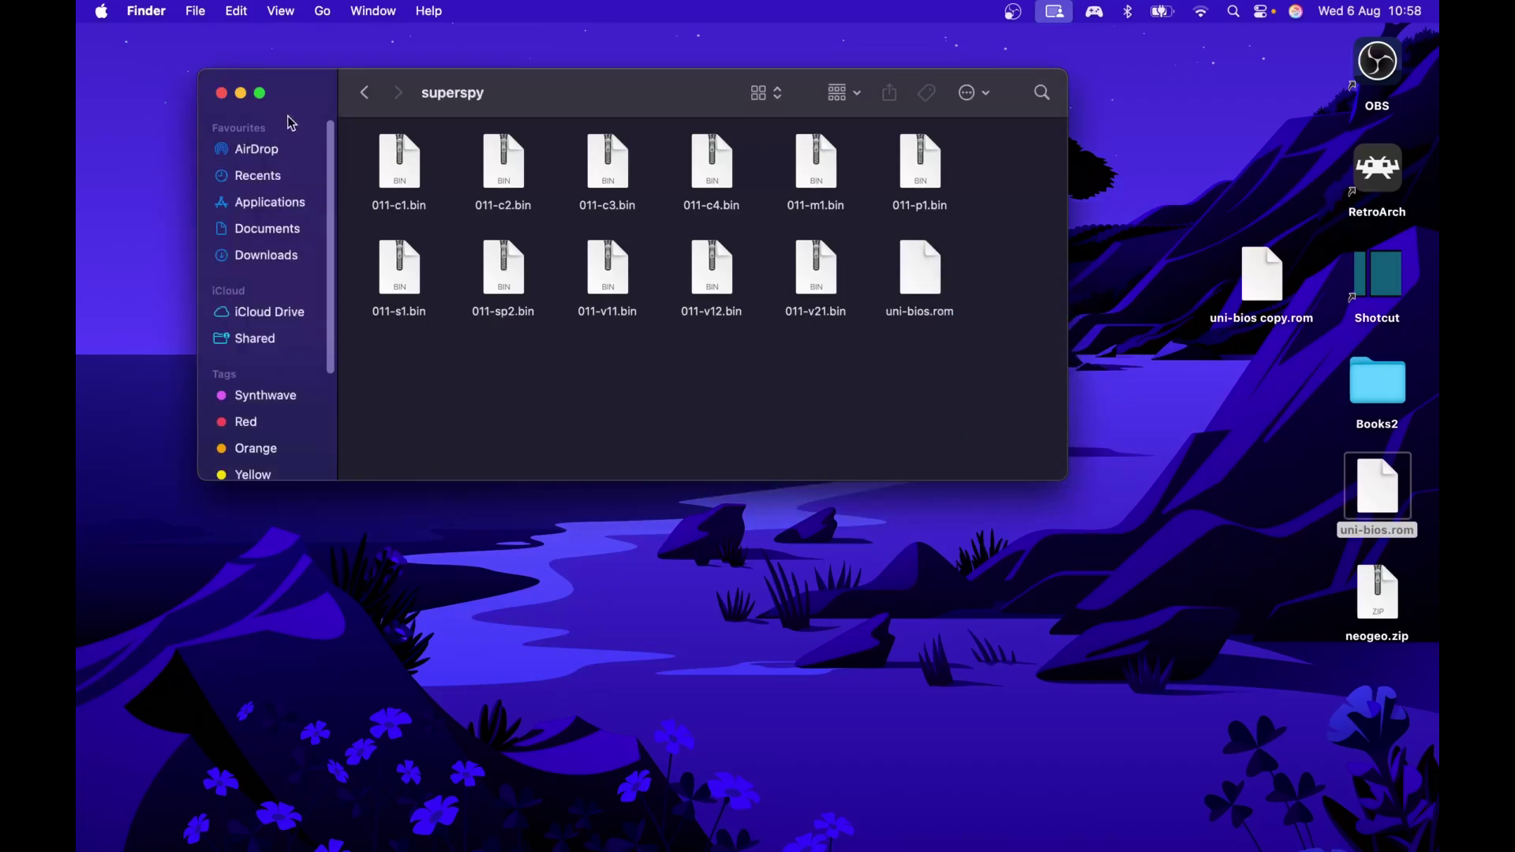
Step: Compress the superspy folder inside neogeo into a zip archive and move the uncompressed folder to the Bin
click(364, 93)
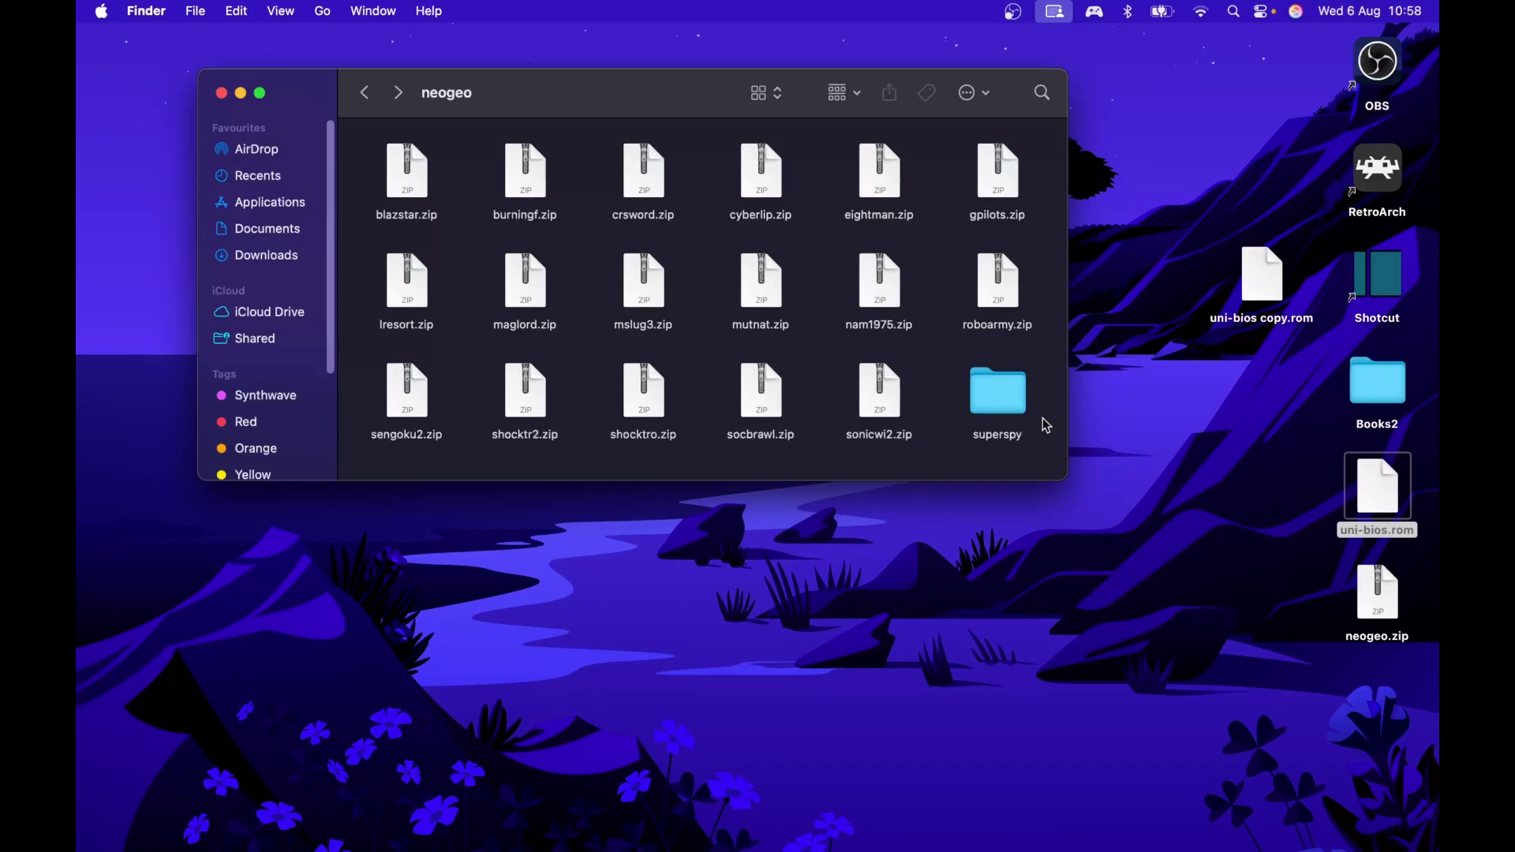
right_click(1006, 403)
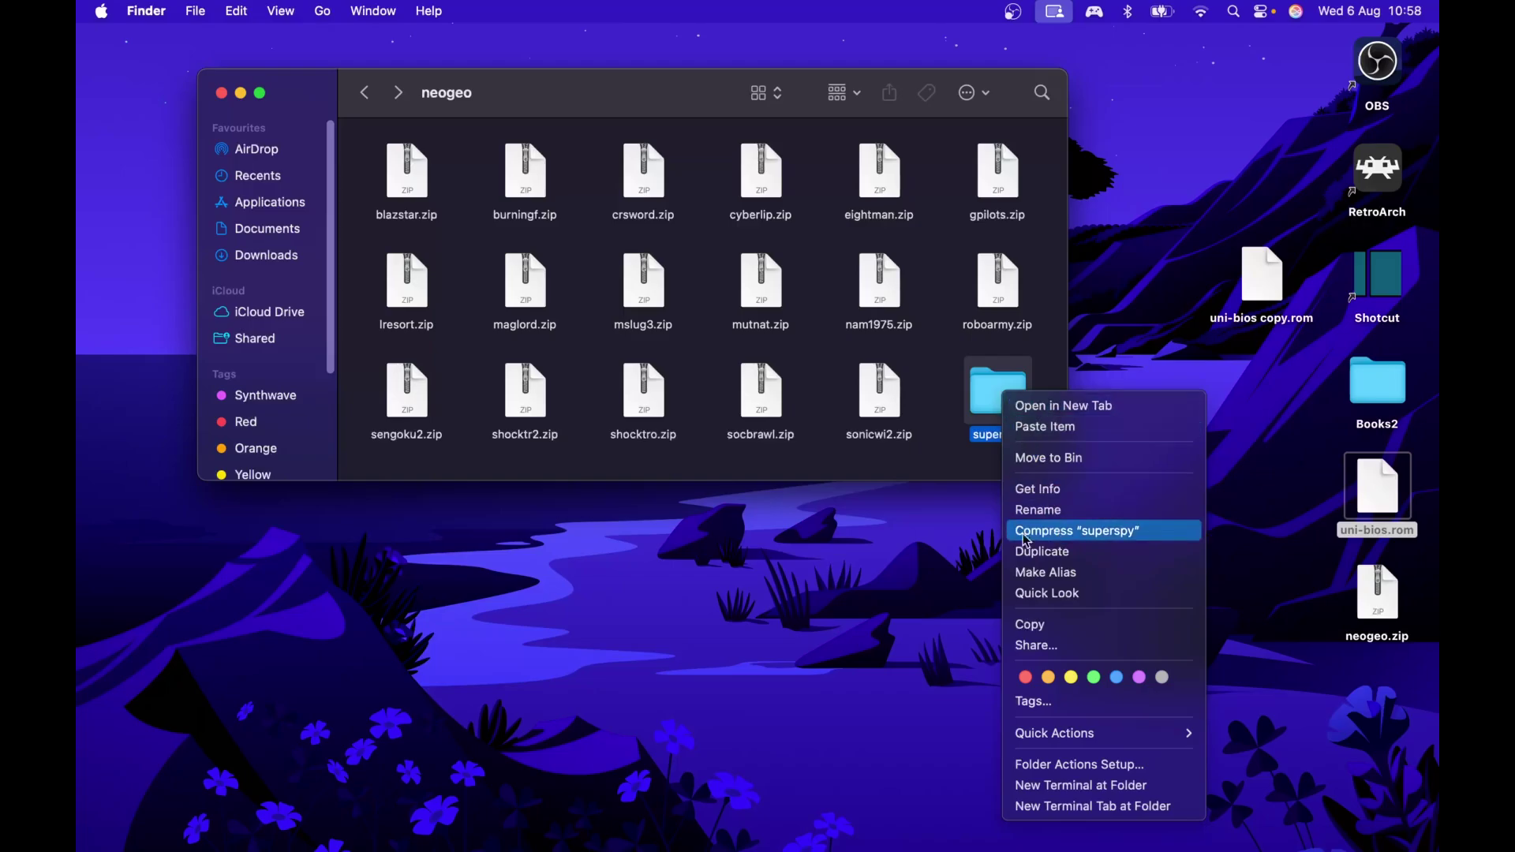
click(1056, 532)
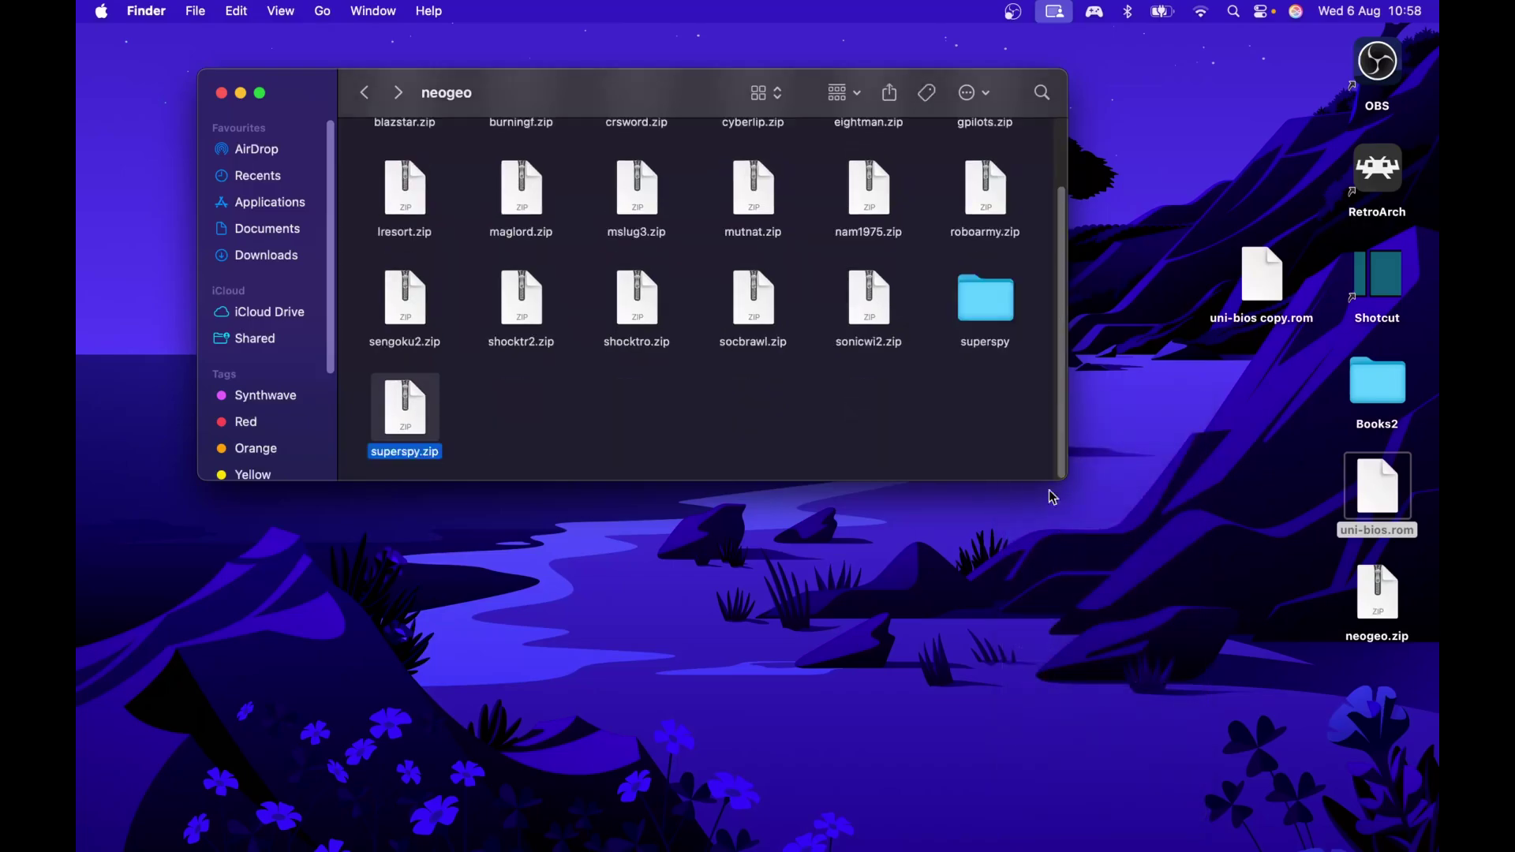
right_click(991, 321)
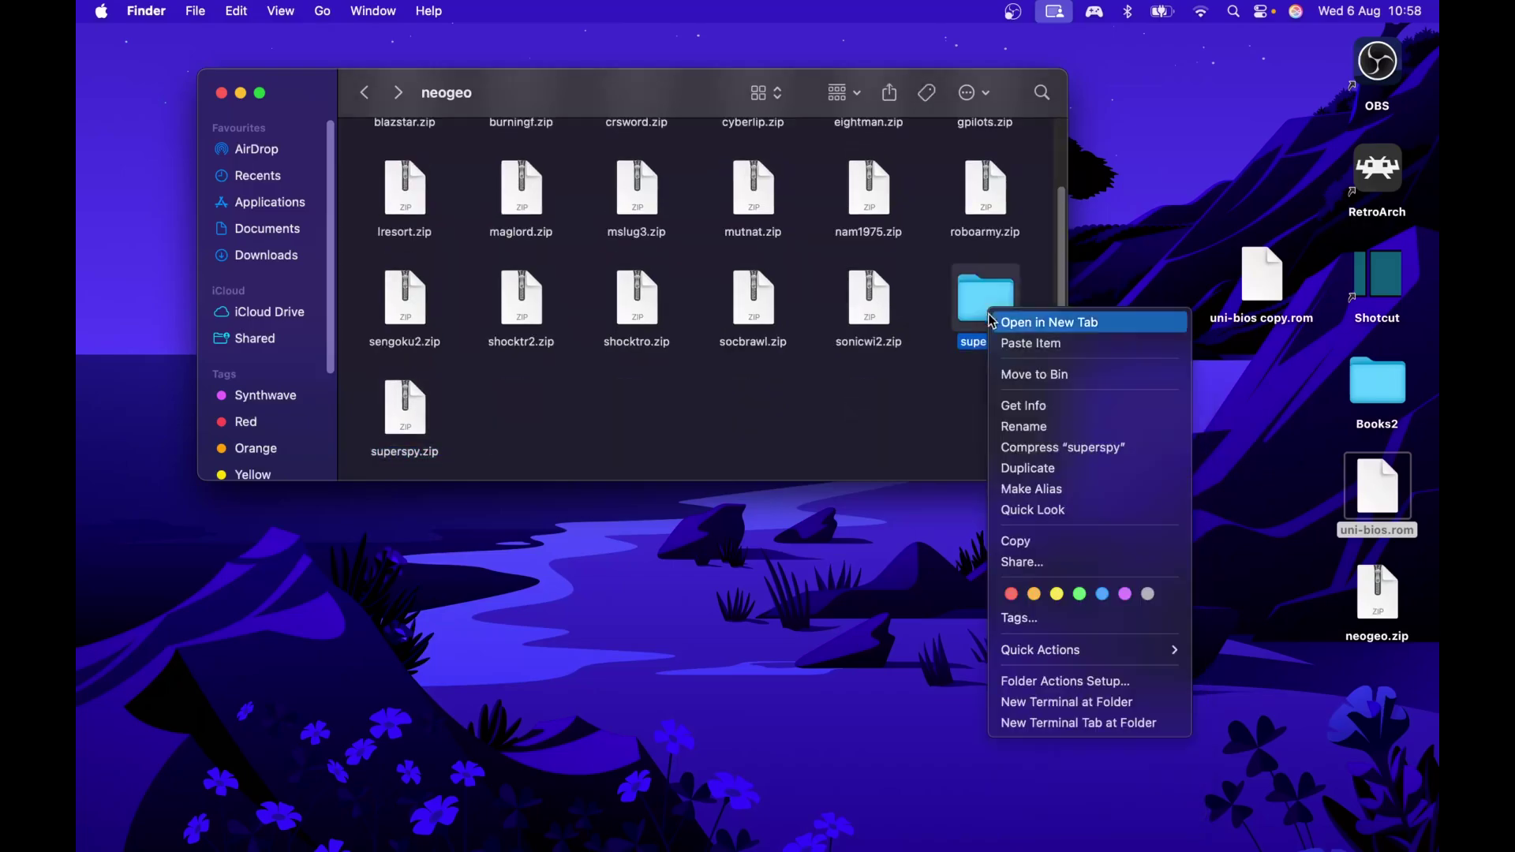
click(1018, 372)
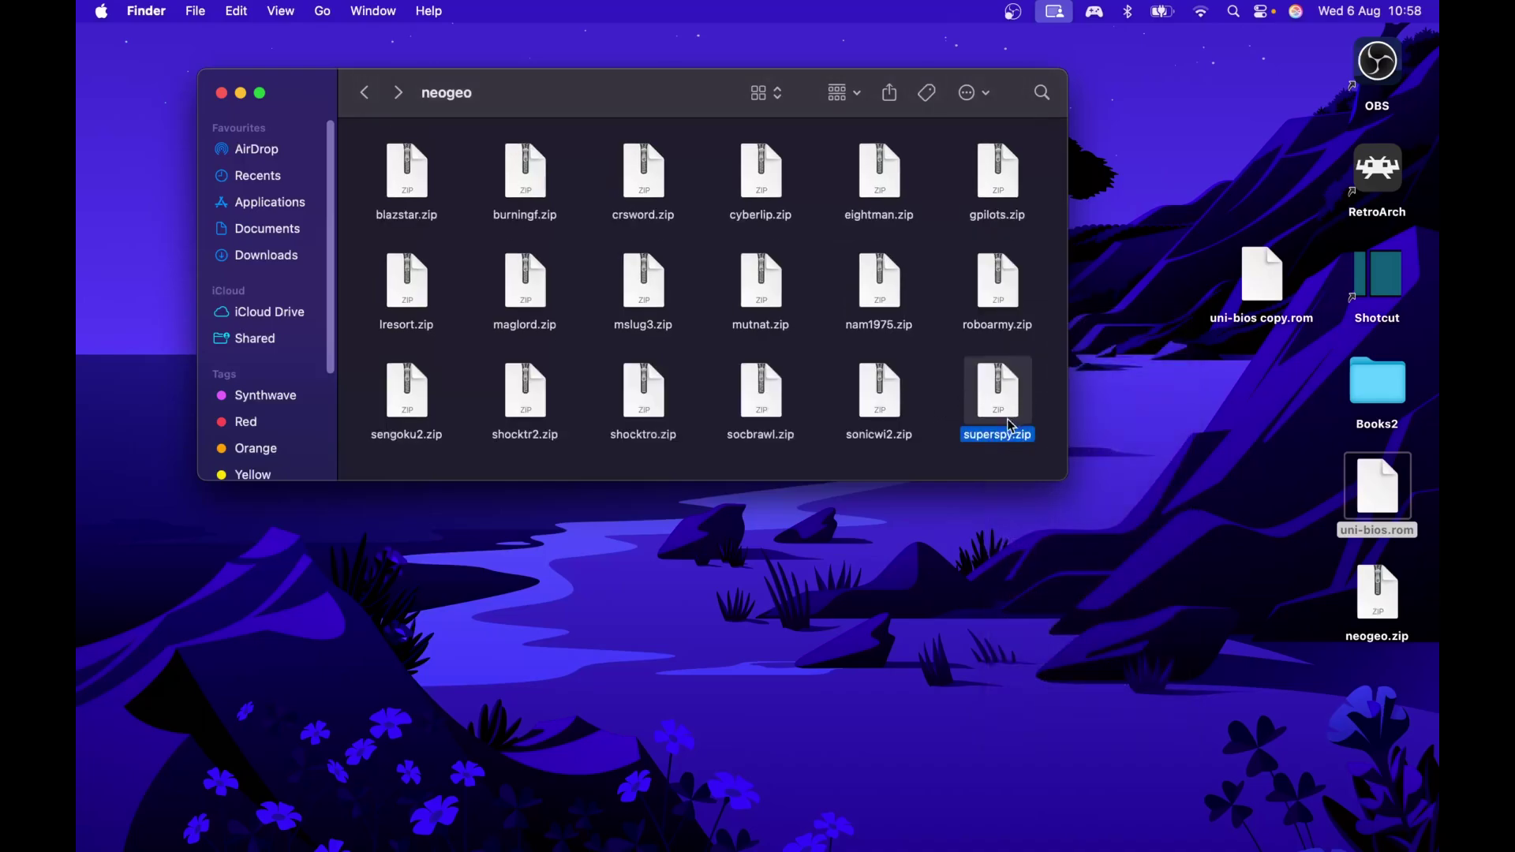
click(945, 389)
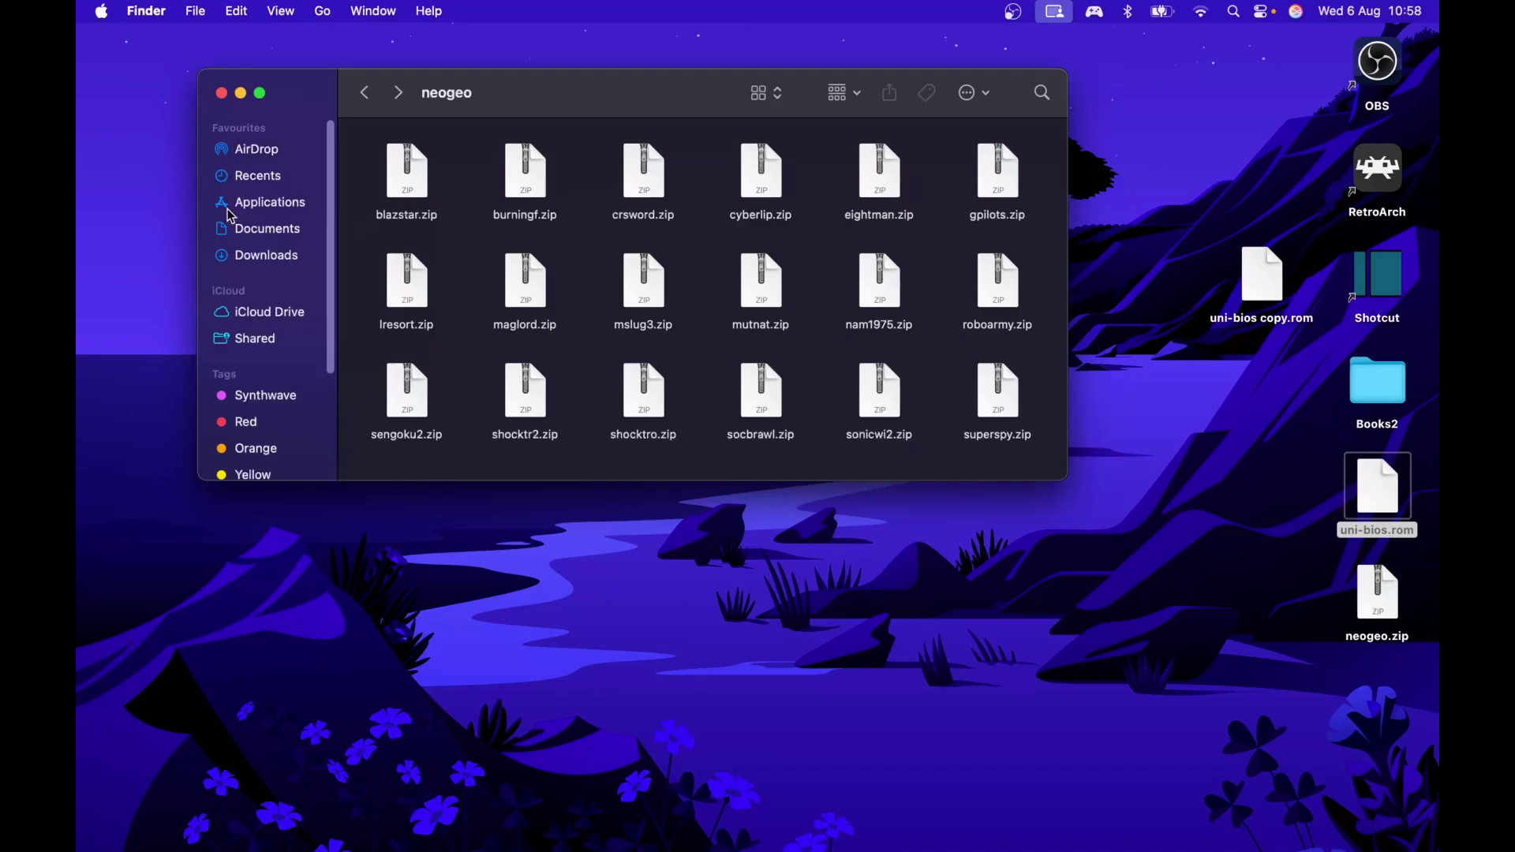
Step: Review the RetroArch system folder and the roms folder in Documents, and close the Finder window
click(242, 231)
click(522, 283)
double_click(522, 282)
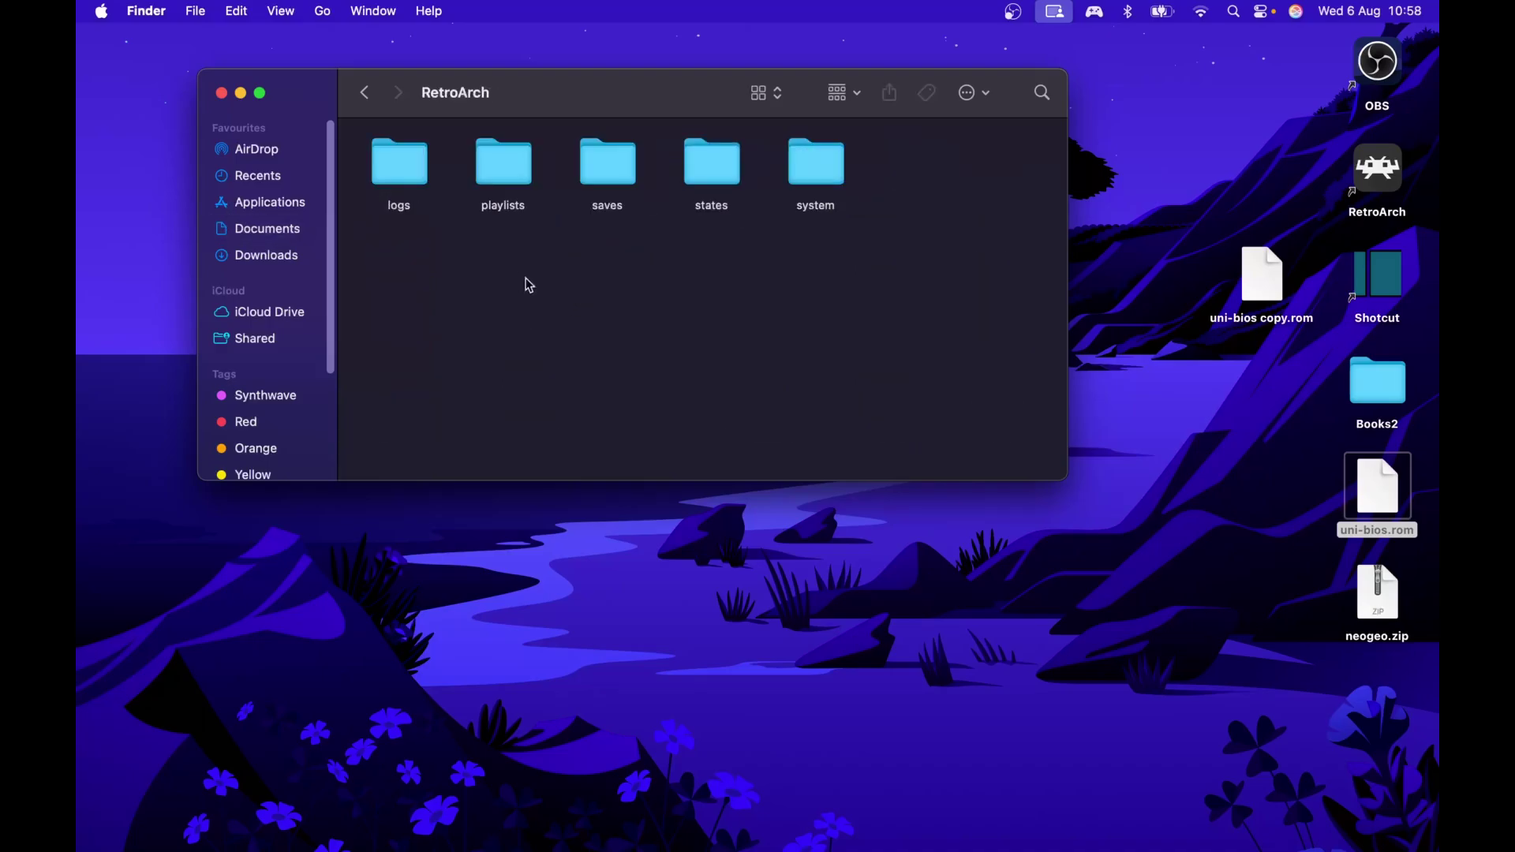
double_click(825, 175)
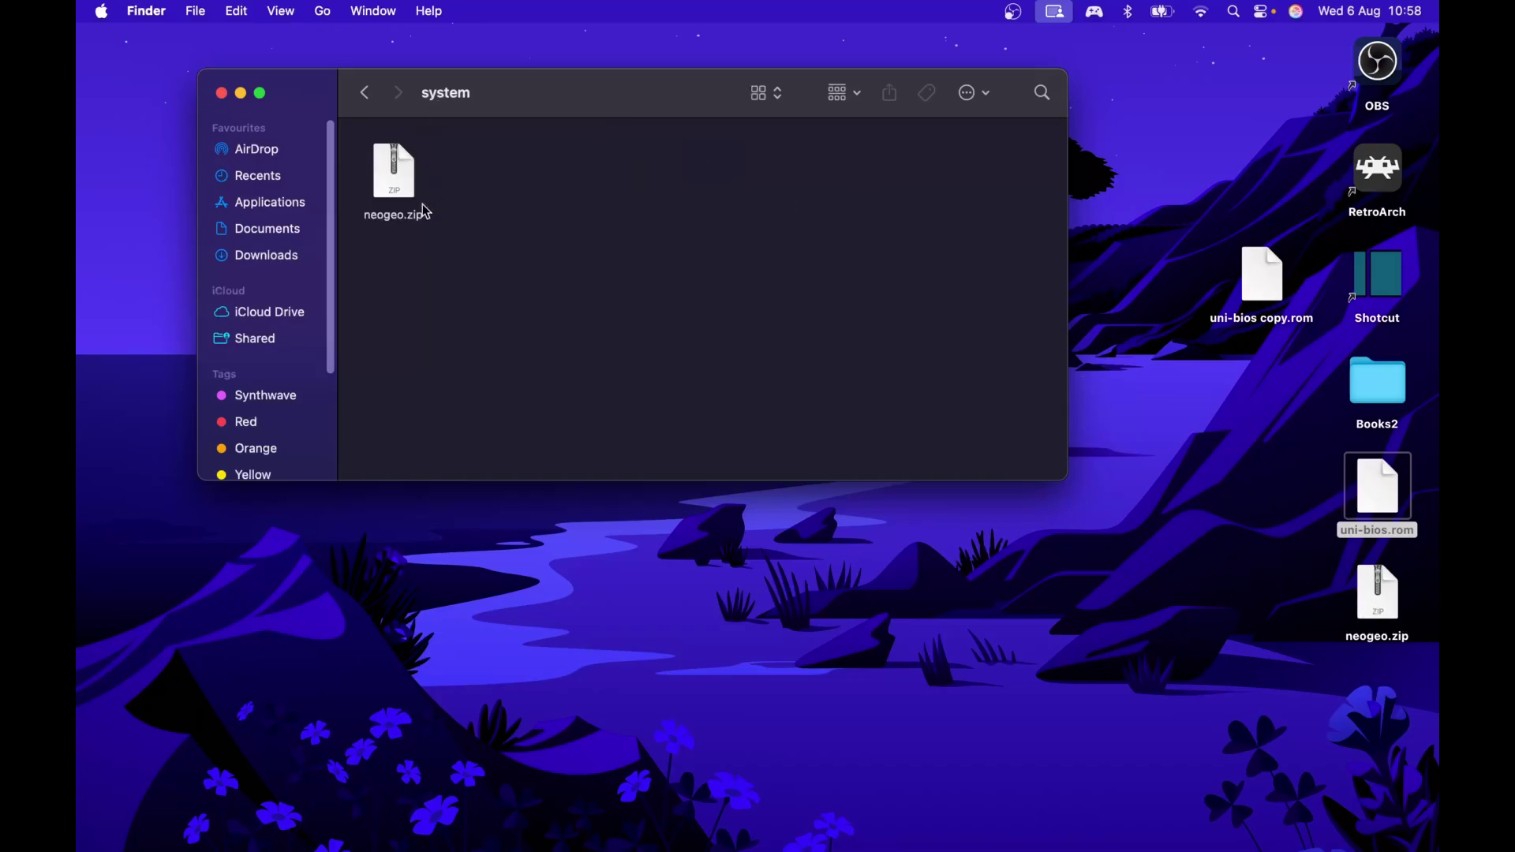
click(370, 93)
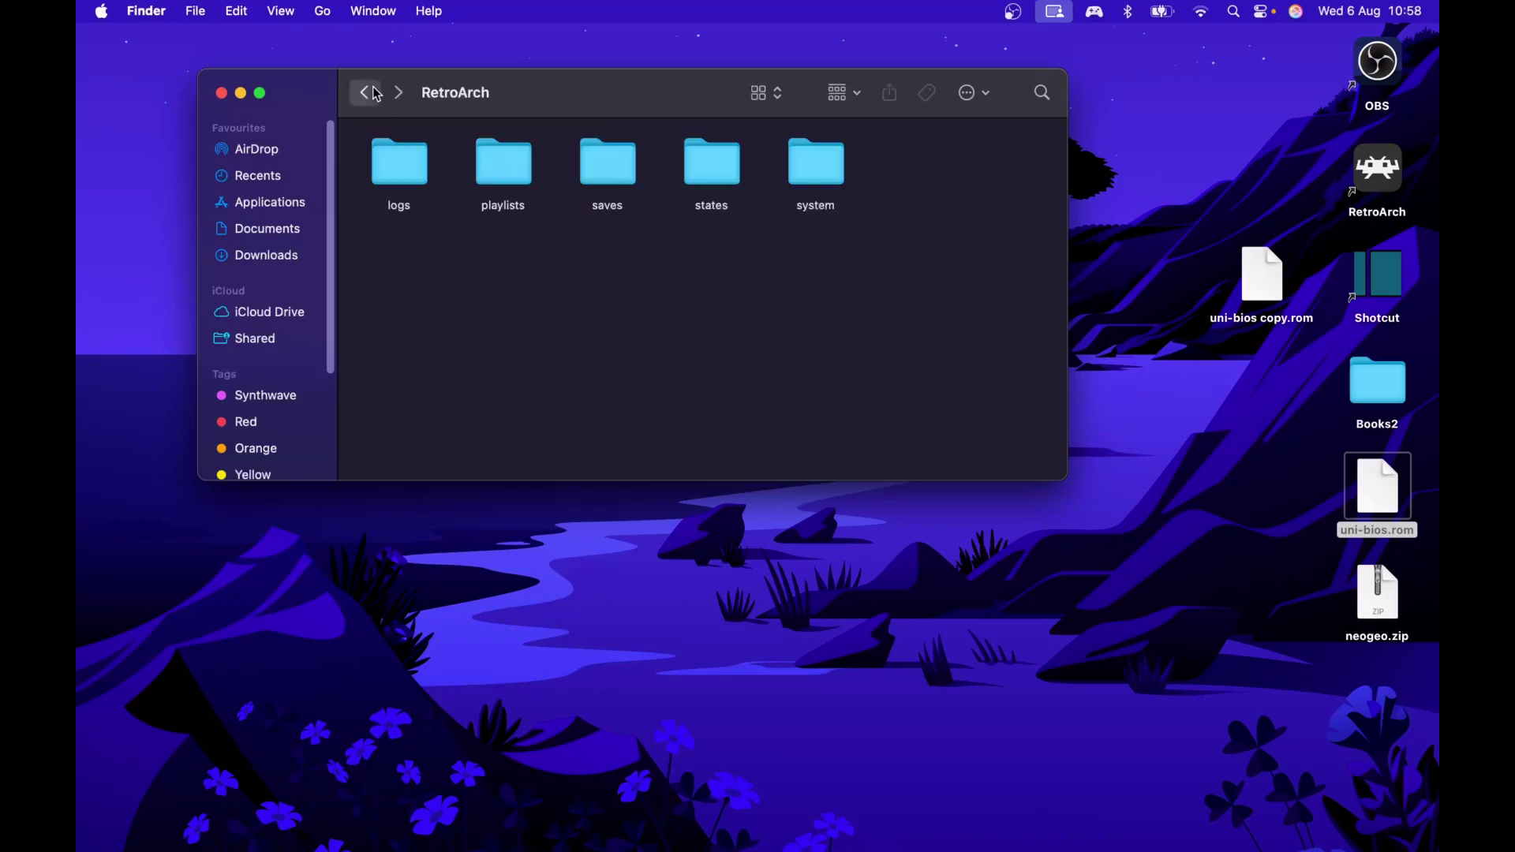
click(374, 93)
double_click(629, 286)
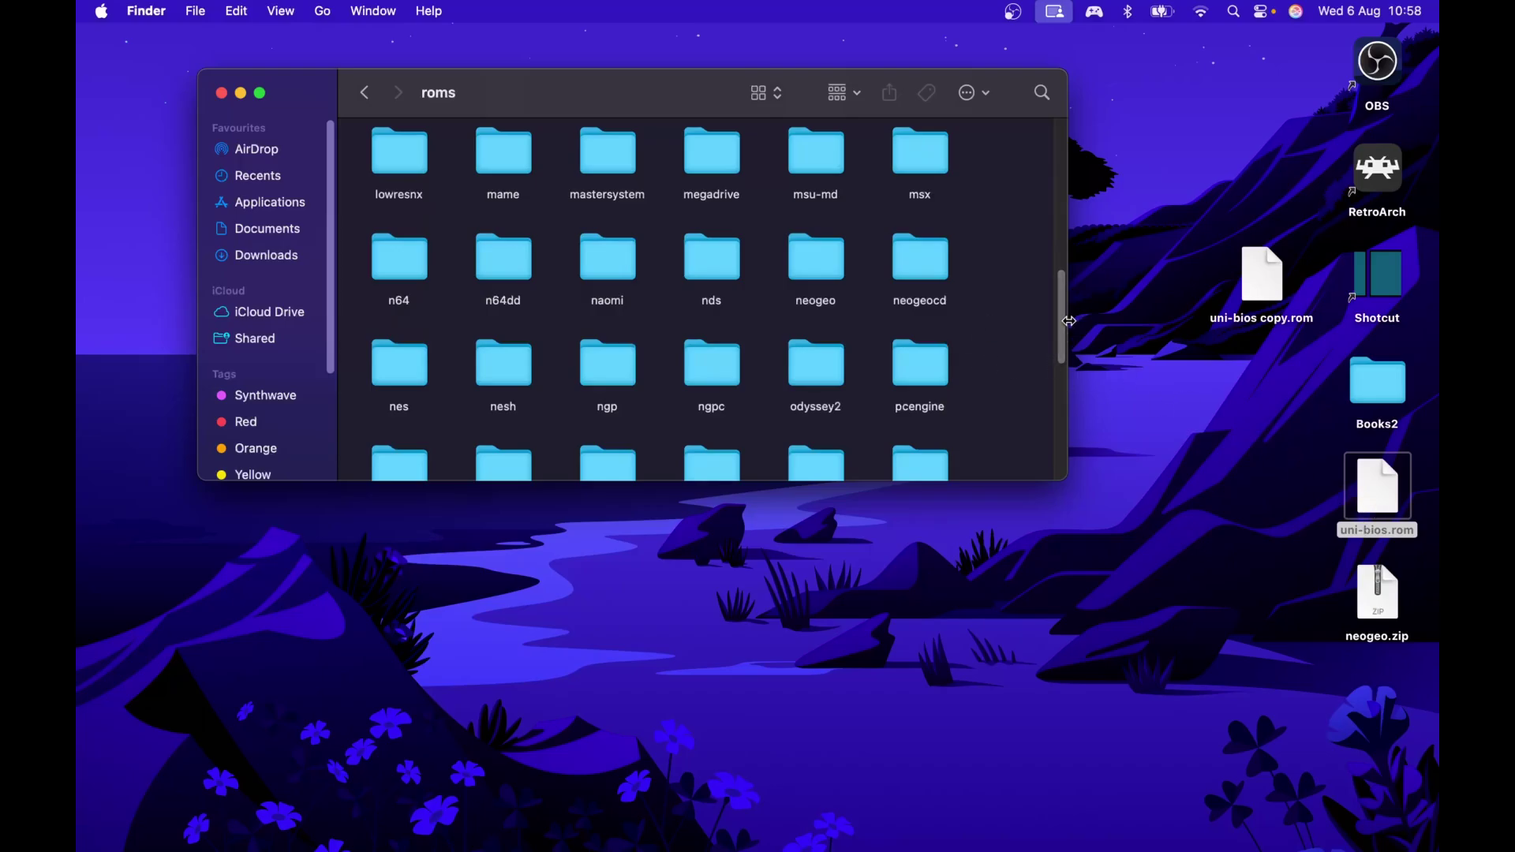
drag(1057, 317, 1075, 360)
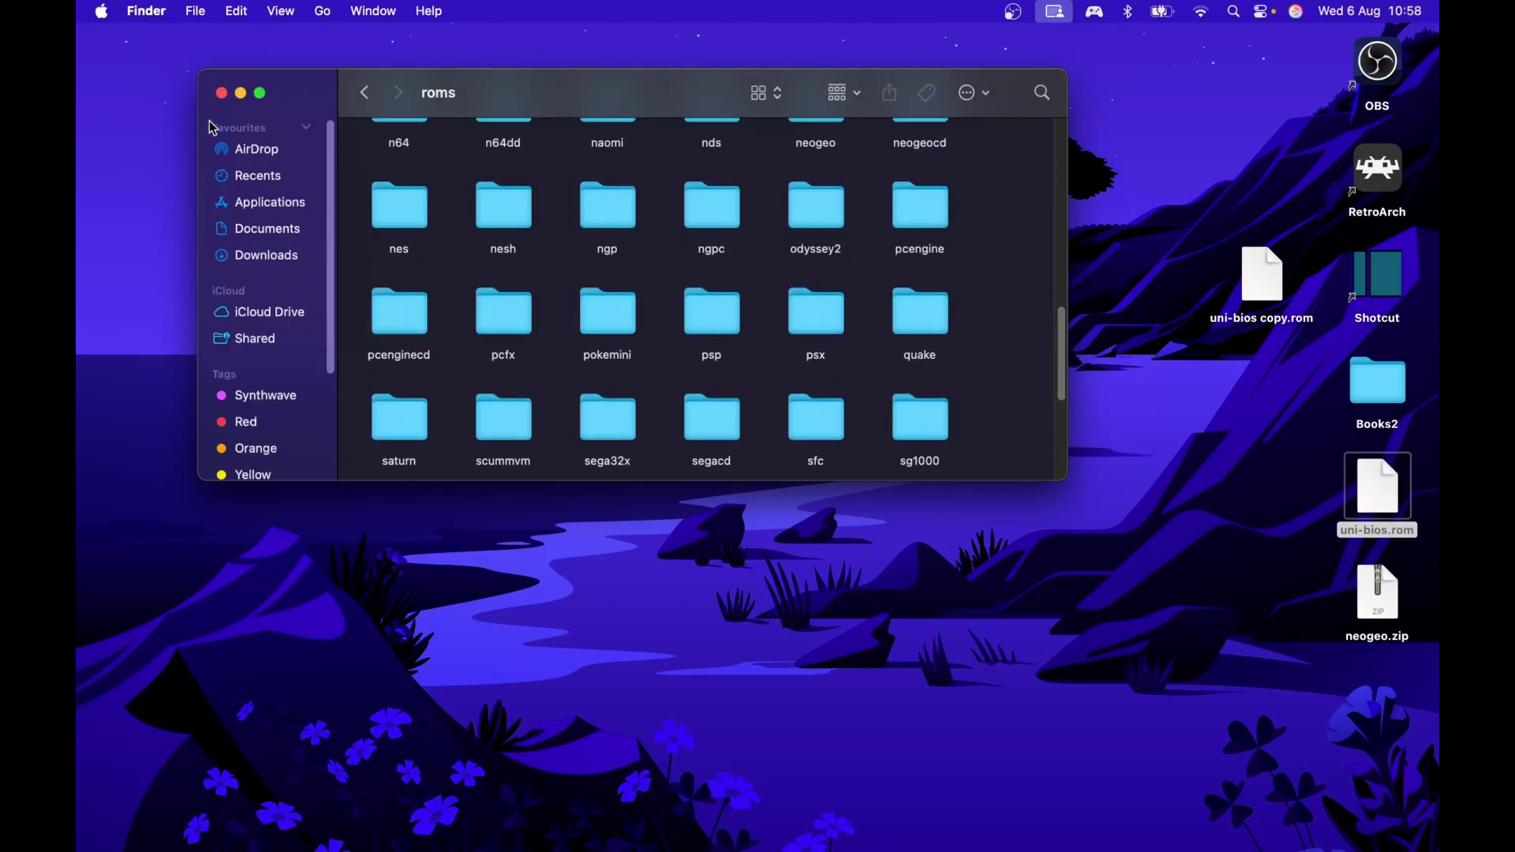
click(221, 93)
click(906, 550)
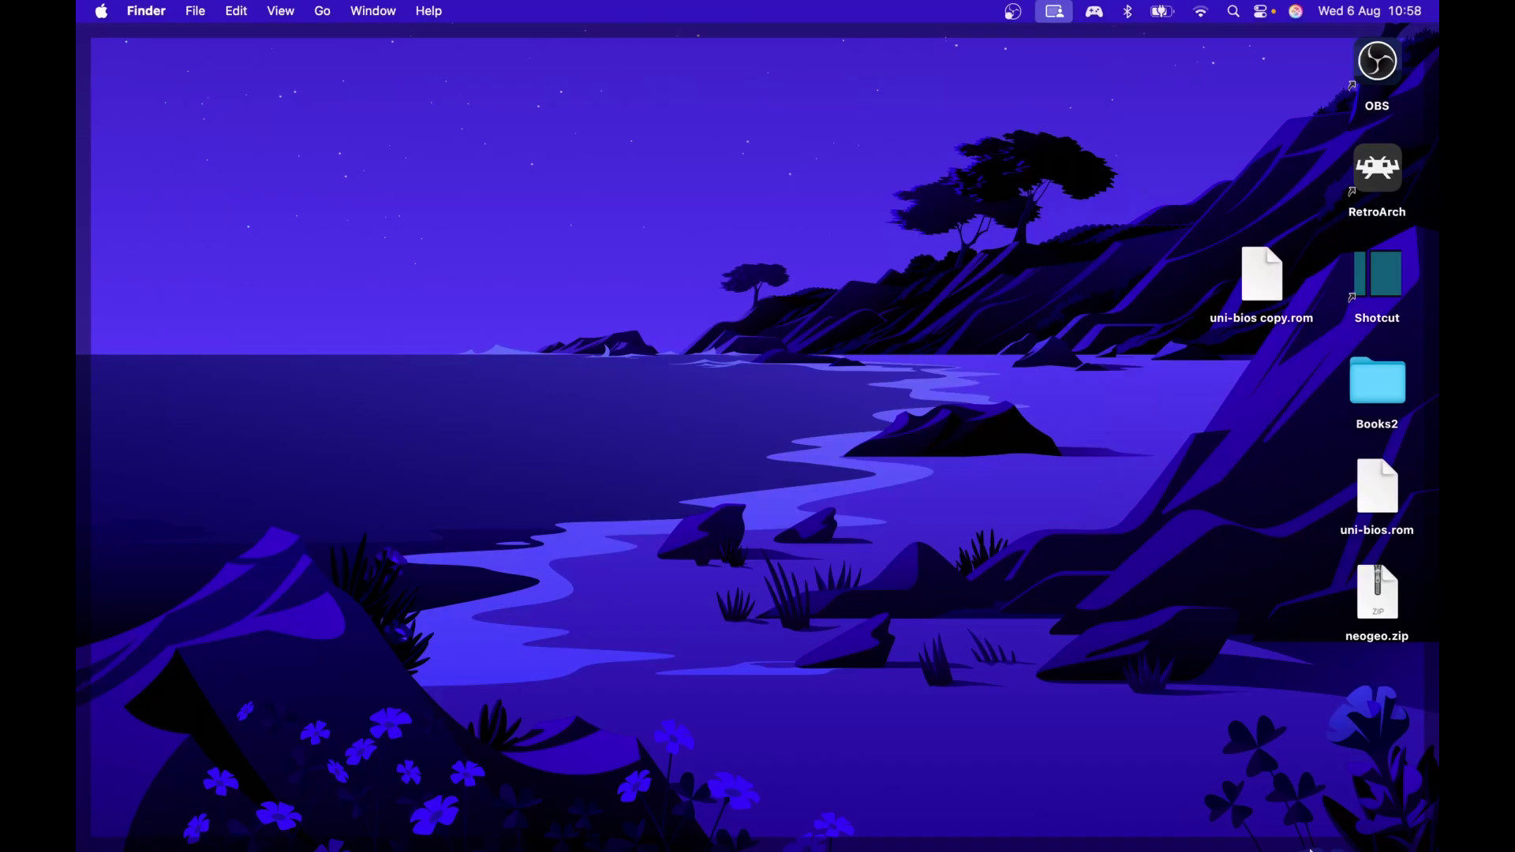
Step: Switch to the running RetroArch application
mouse_move(1270, 846)
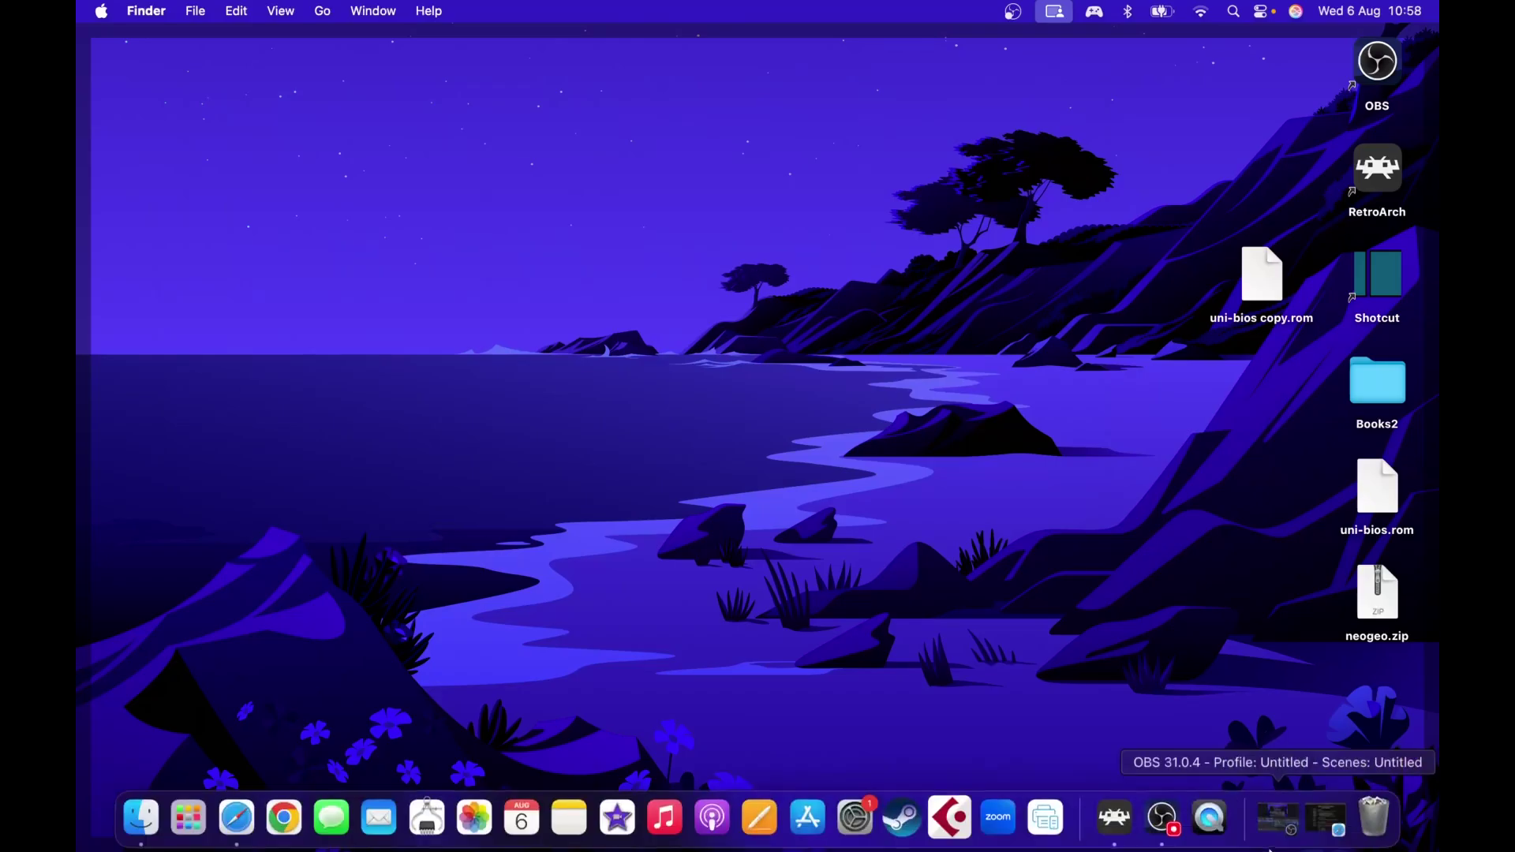
click(1114, 819)
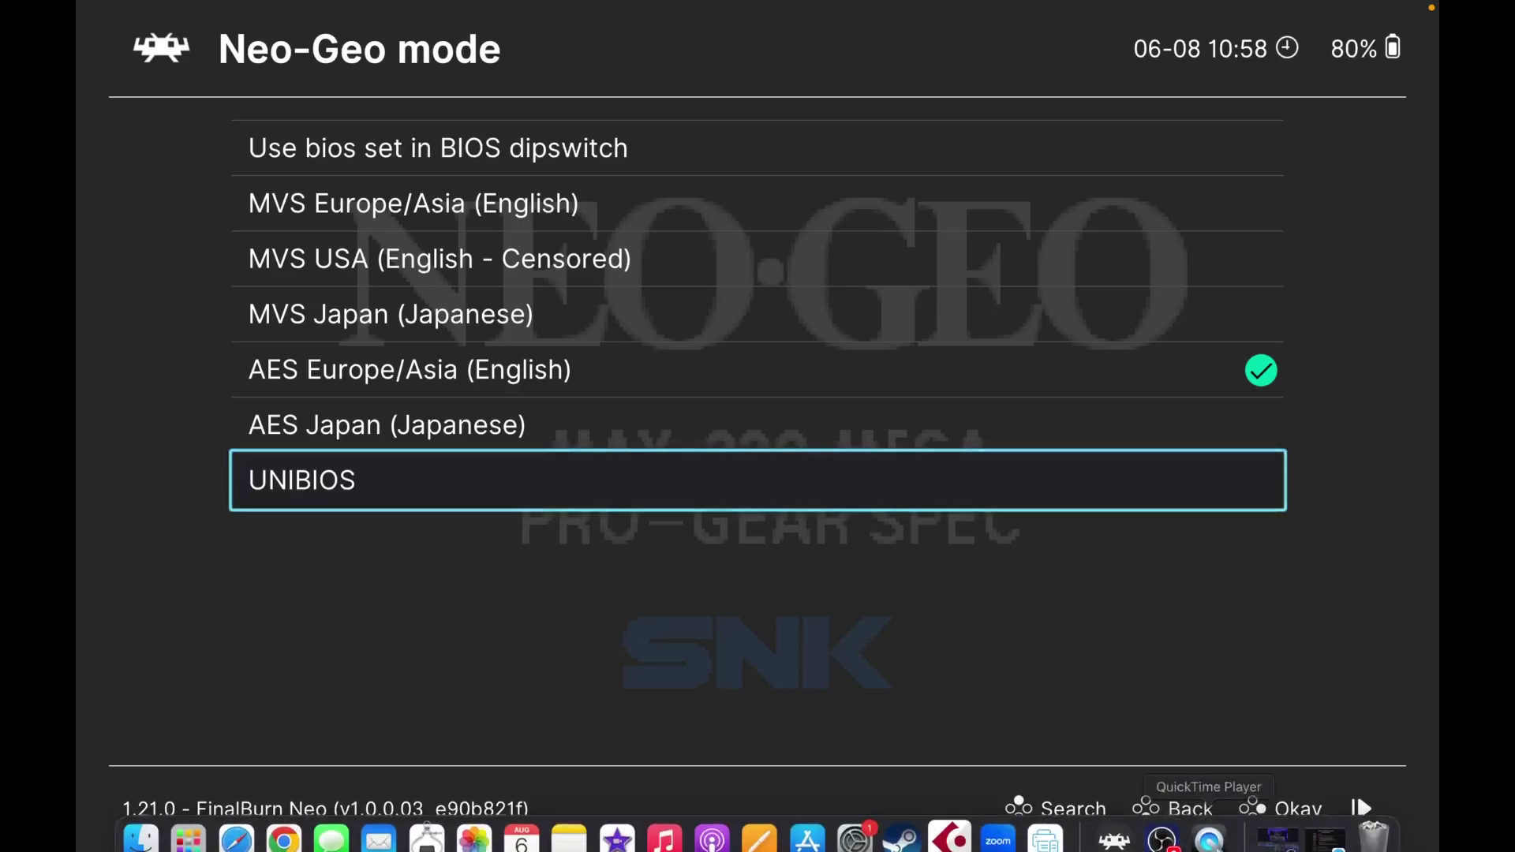
Step: Quit RetroArch and relaunch it
right_click(1123, 822)
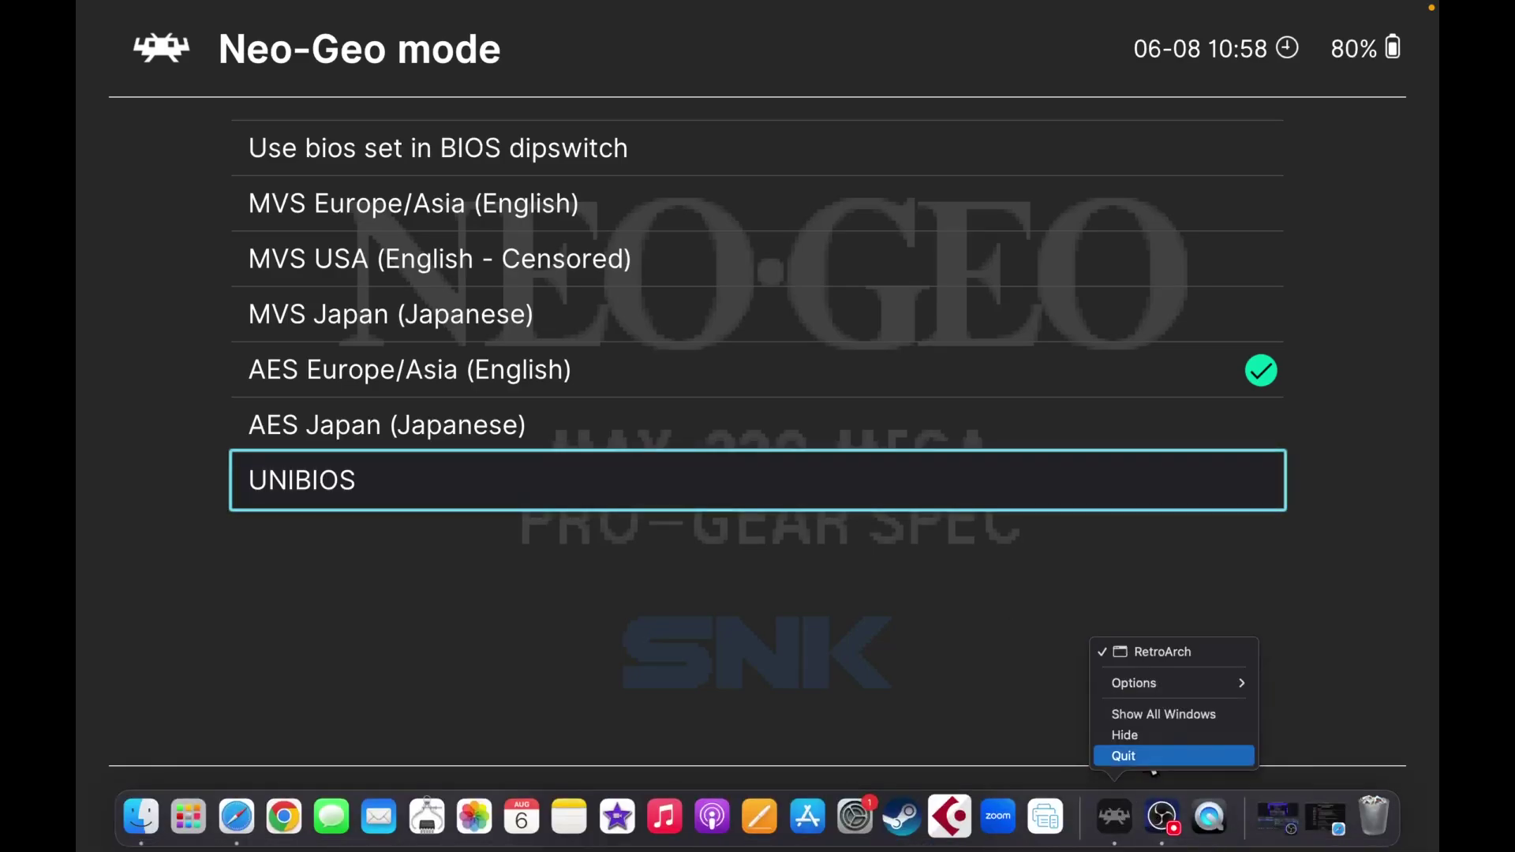
click(1137, 756)
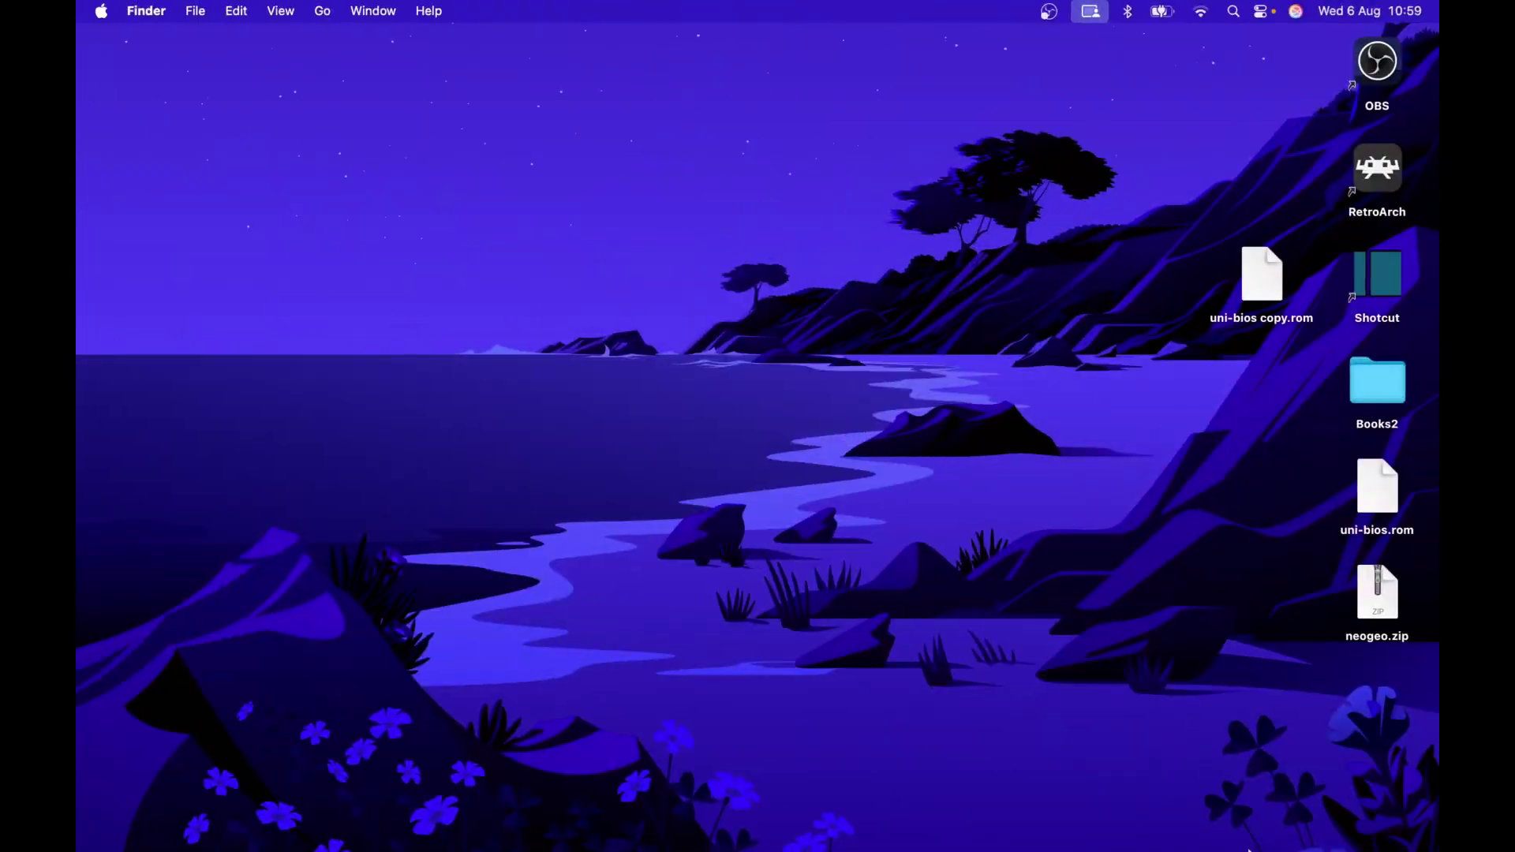
mouse_move(1127, 849)
click(1120, 816)
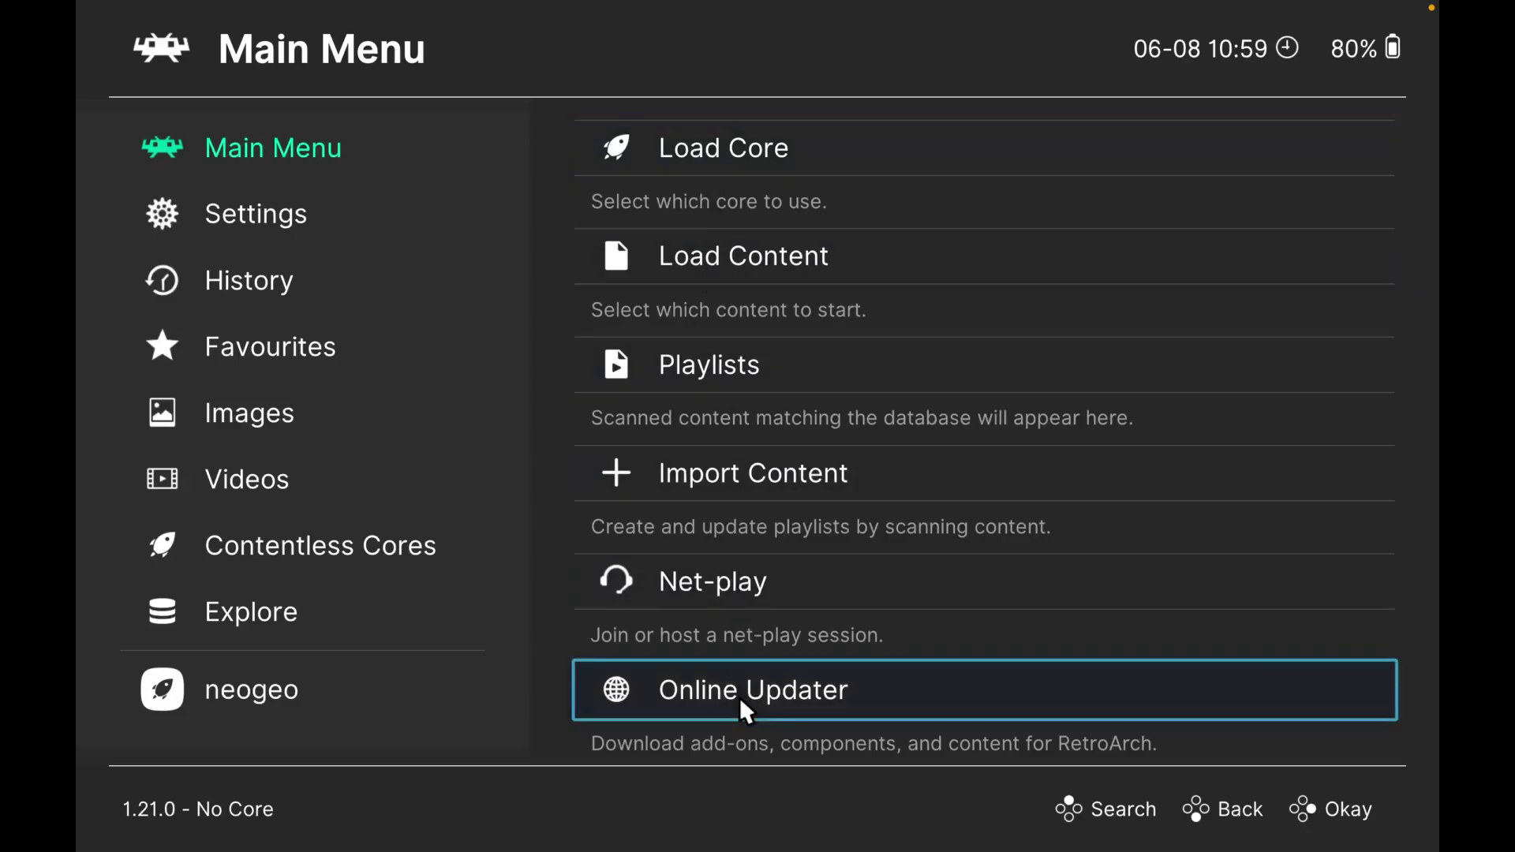
Step: Check the Core Downloader in the Online Updater for the Arcade (FinalBurn Neo) core, and return to the main menu
click(781, 694)
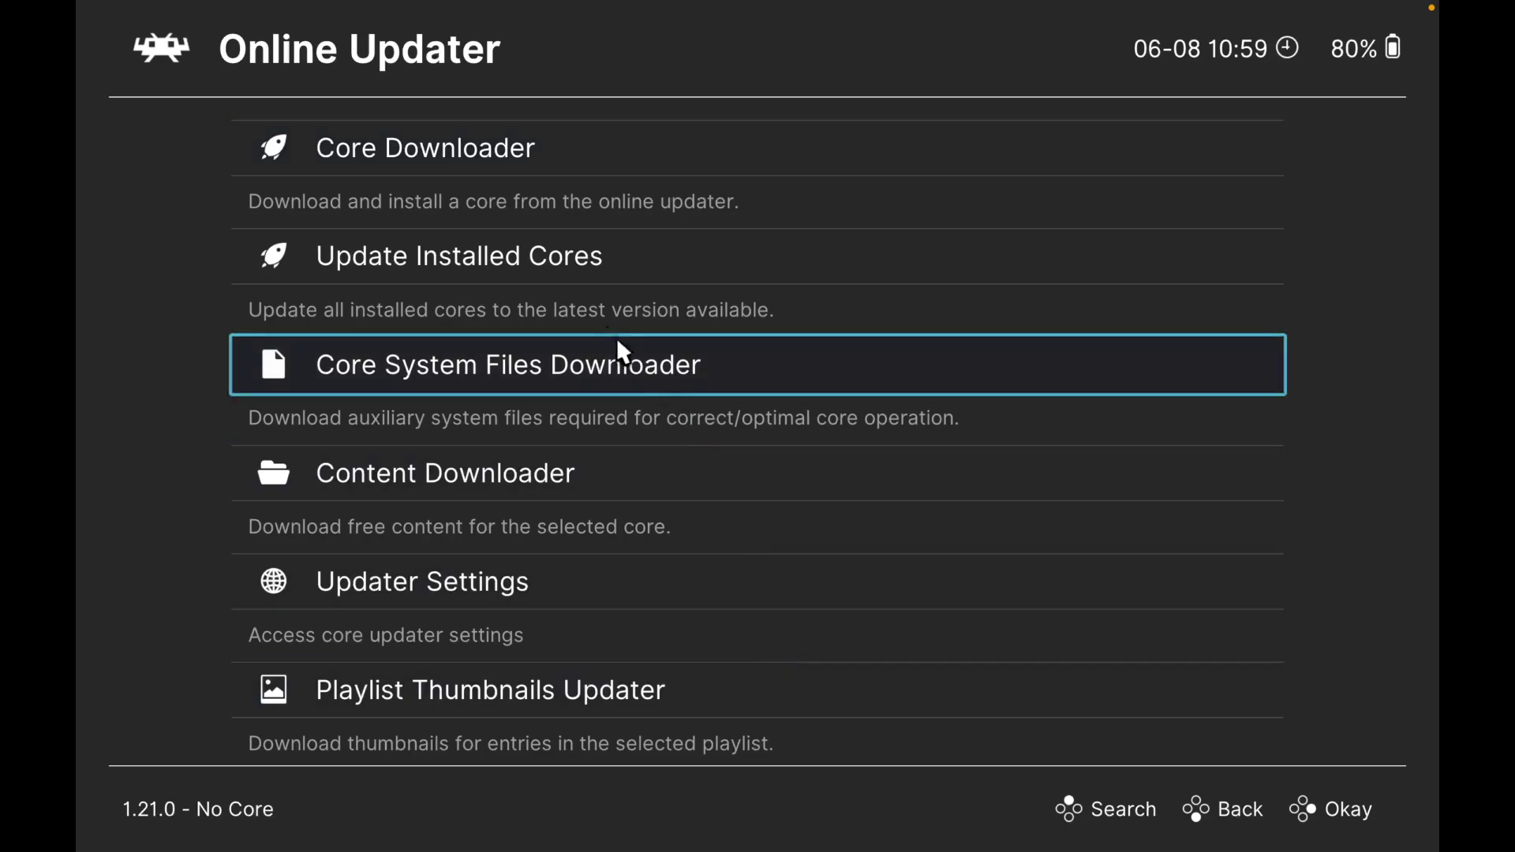
click(463, 148)
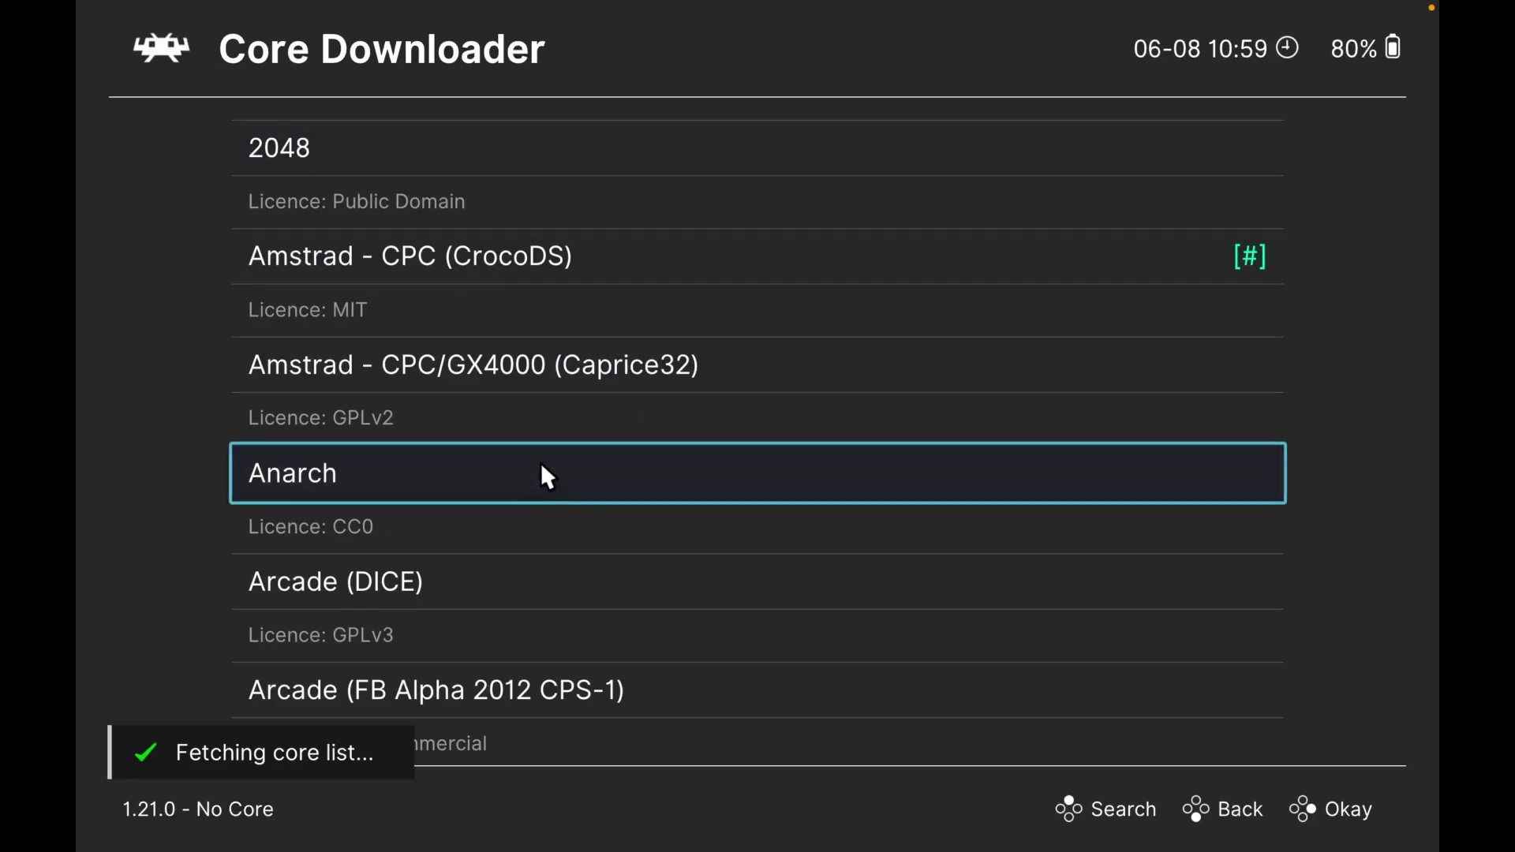
scroll(541, 465, down, 1)
scroll(541, 466, up, 1)
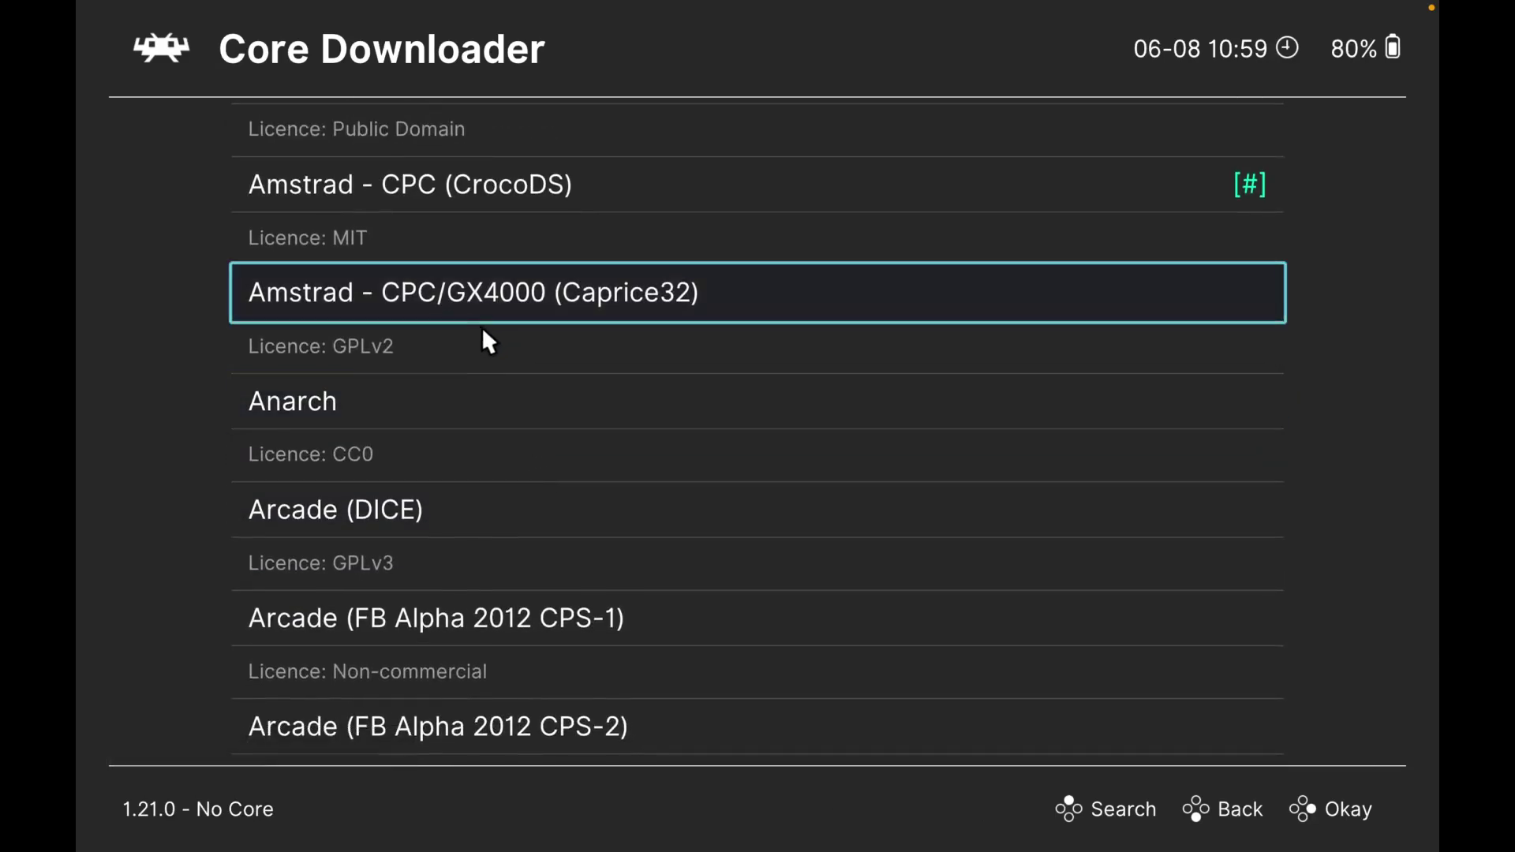
scroll(572, 568, down, 2)
scroll(596, 603, down, 3)
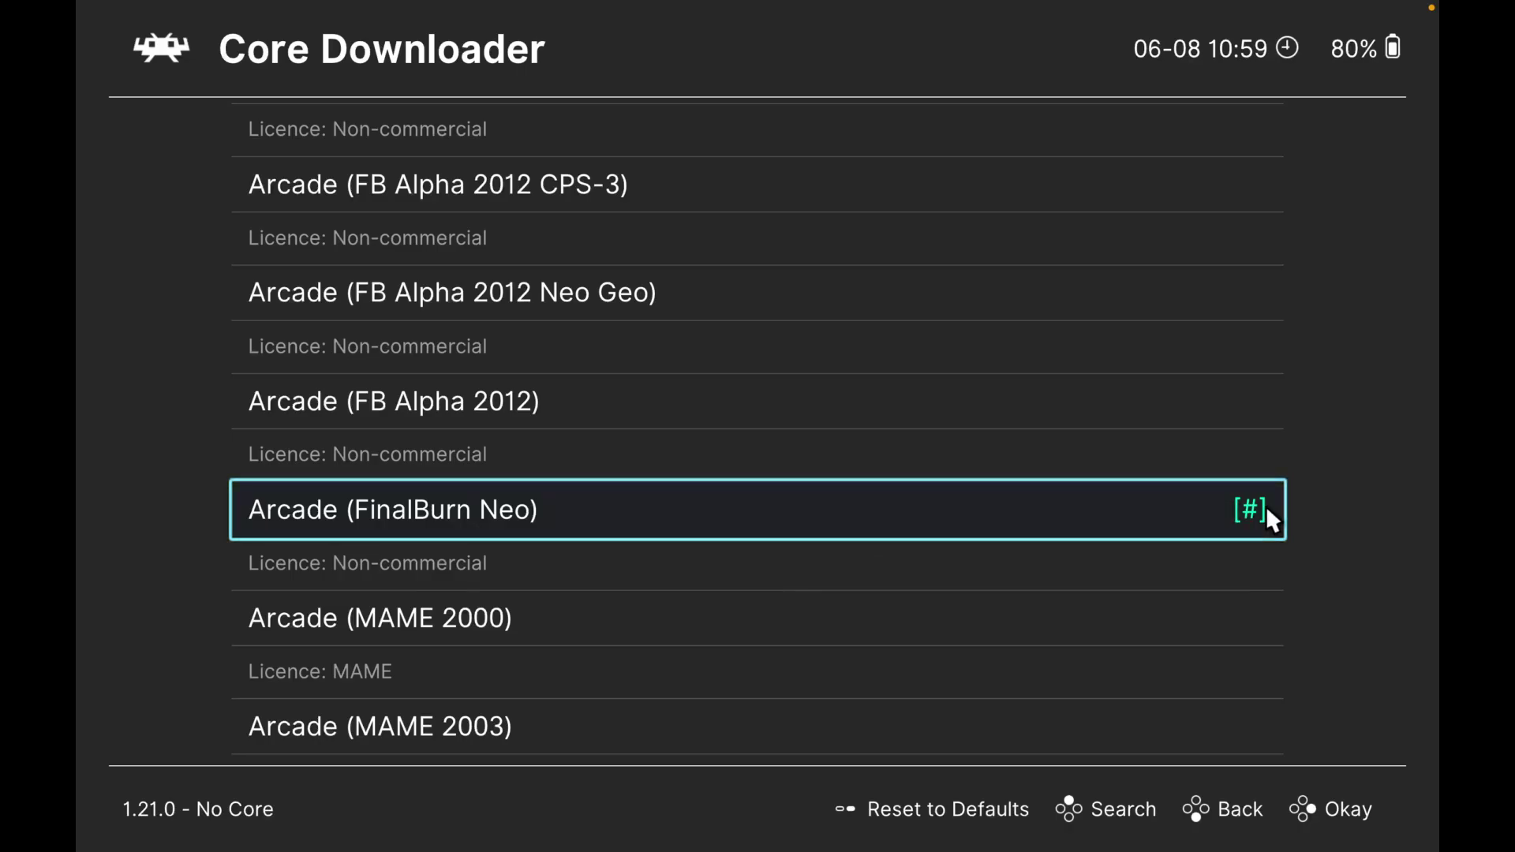
right_click(901, 517)
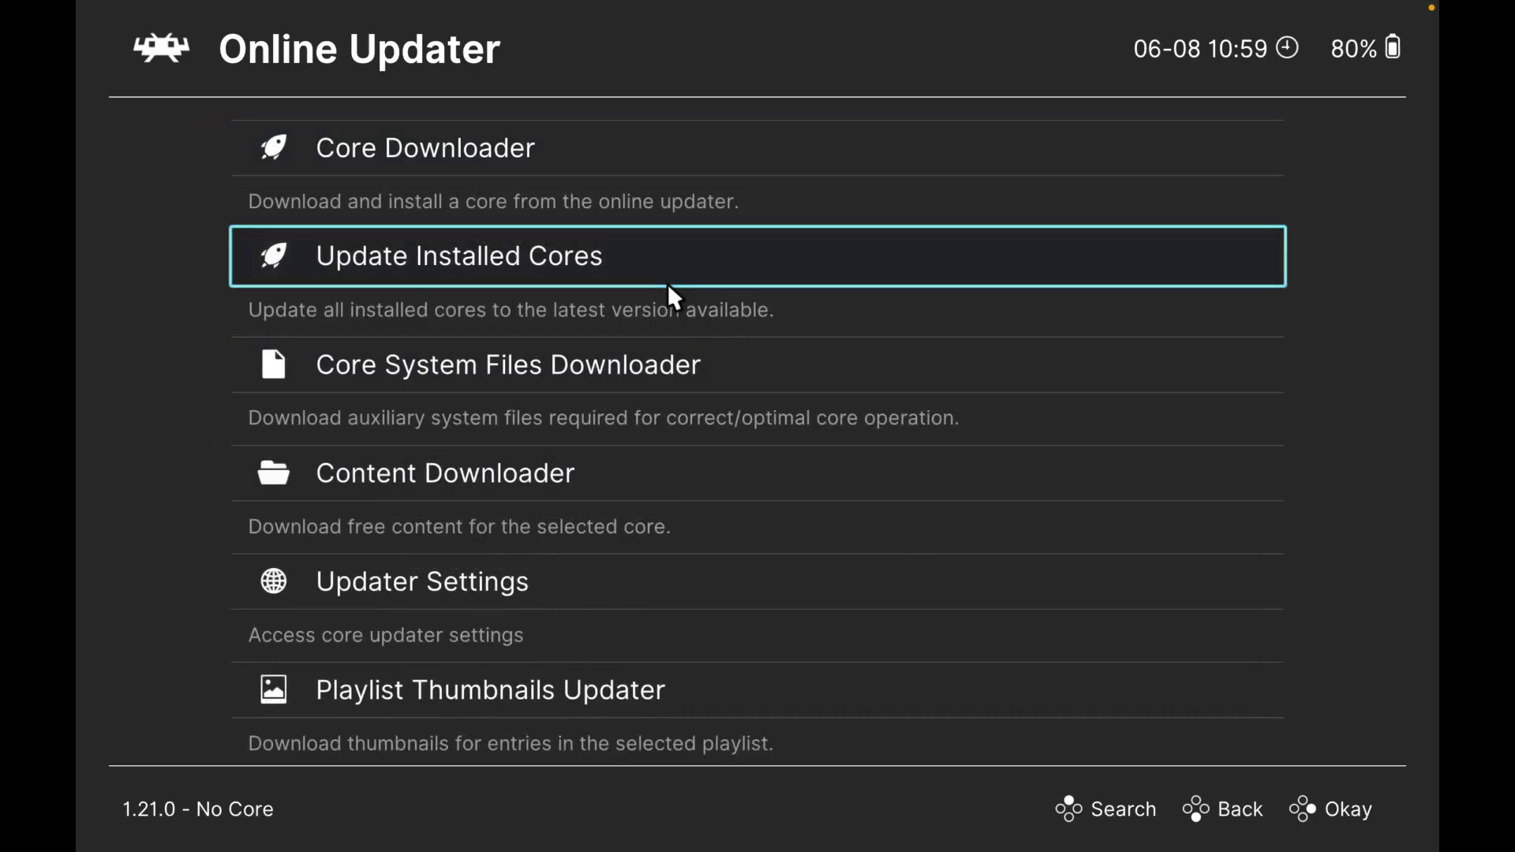
right_click(685, 203)
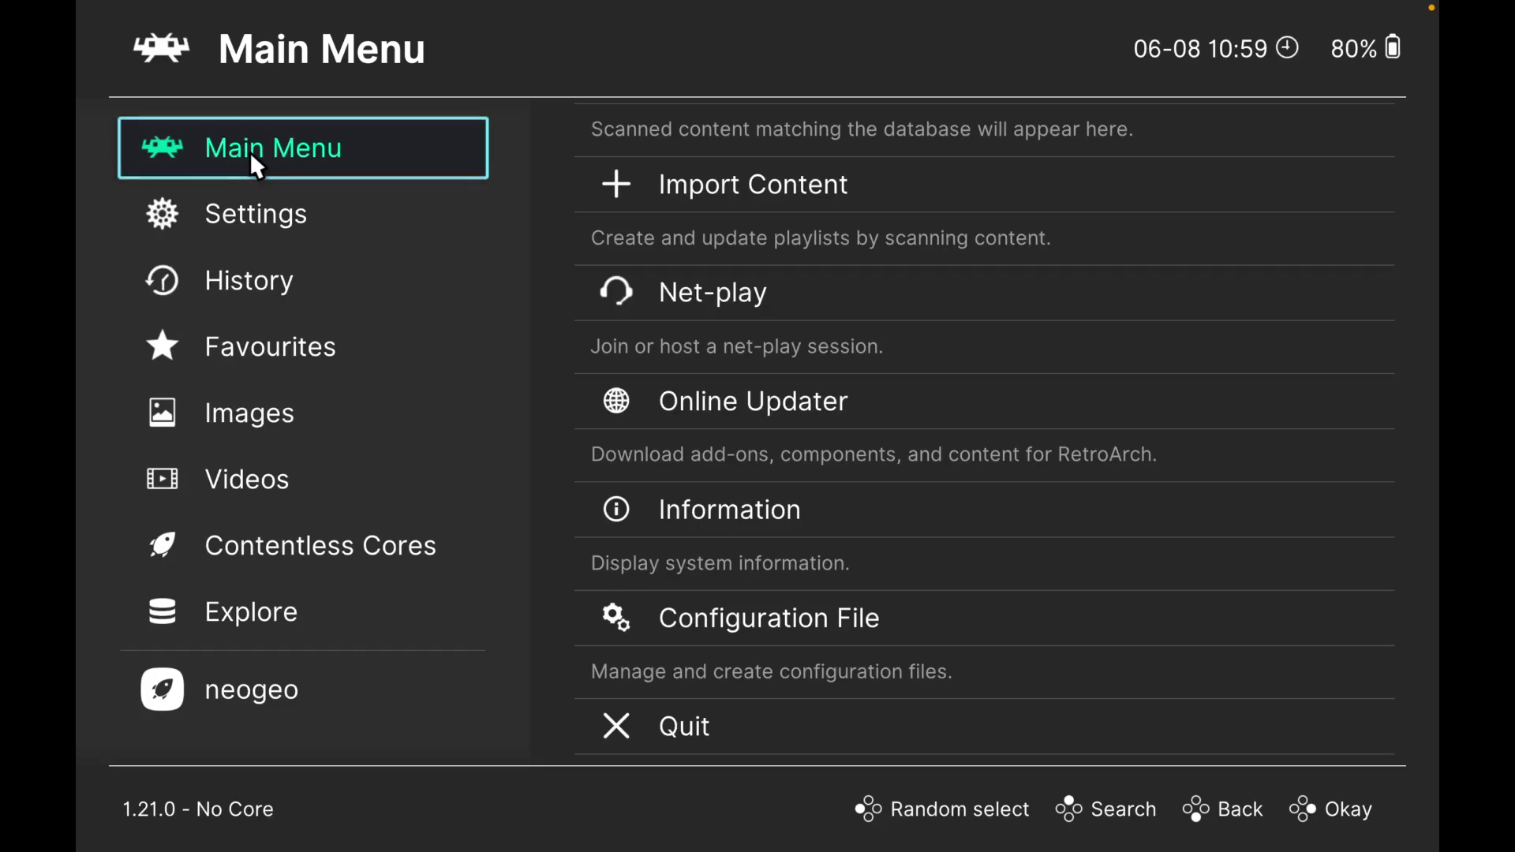
Step: Load the Arcade (FinalBurn Neo) core
scroll(822, 355, up, 2)
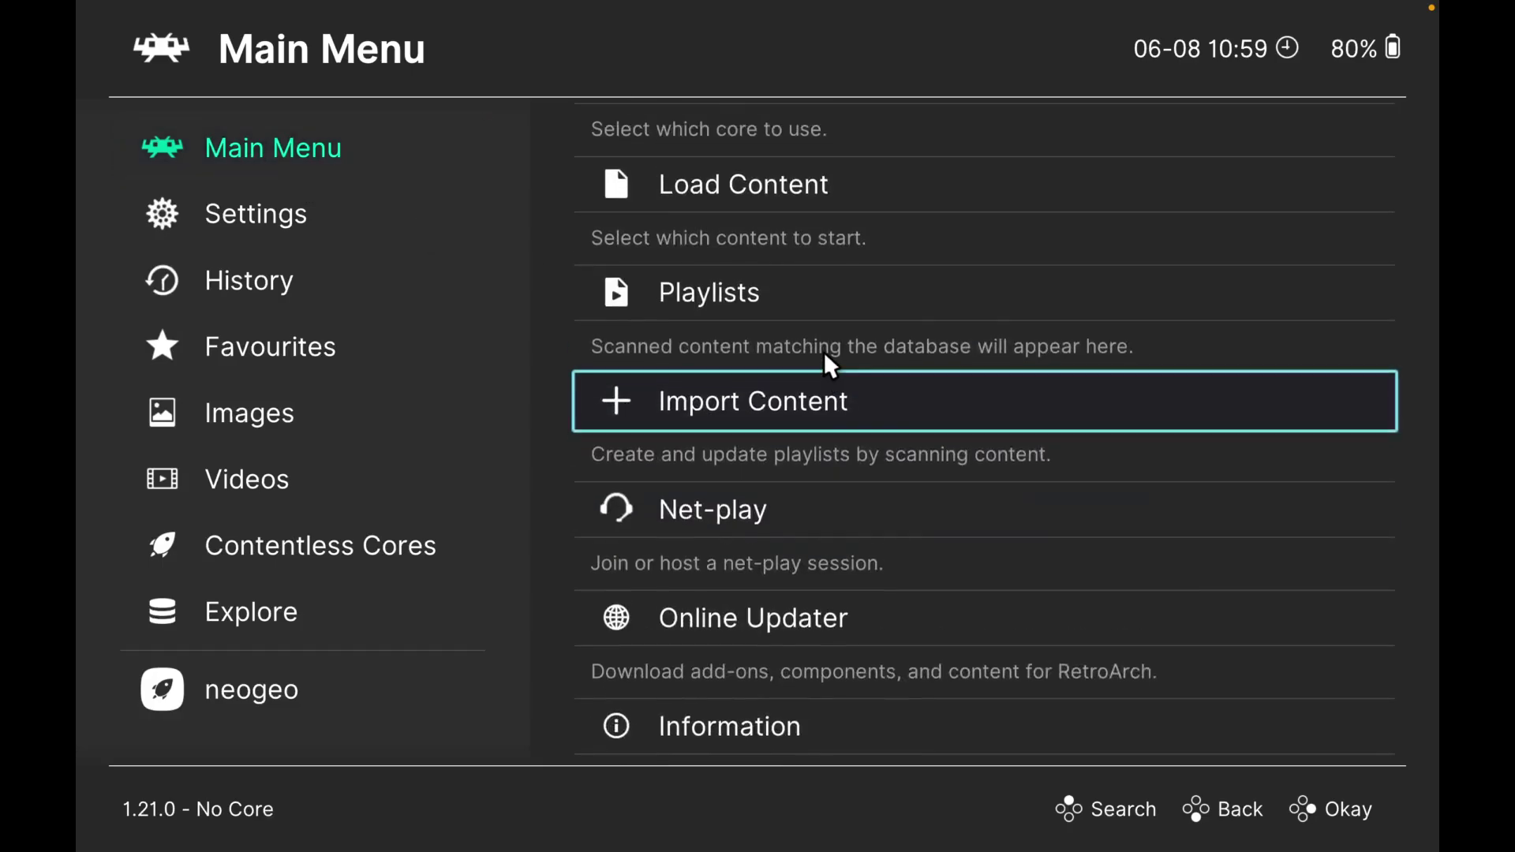
scroll(824, 352, up, 1)
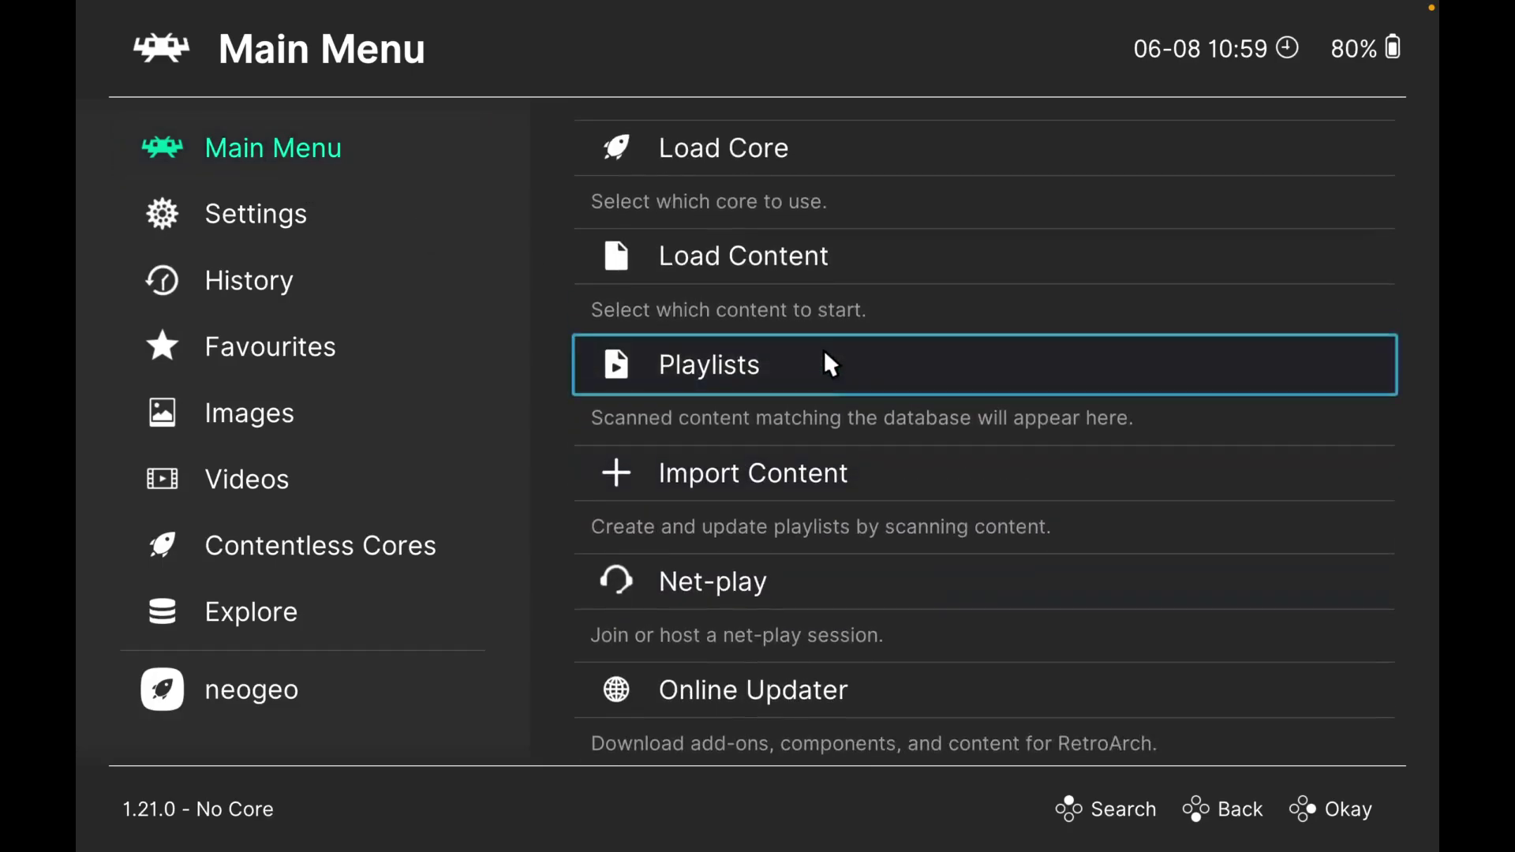
click(834, 148)
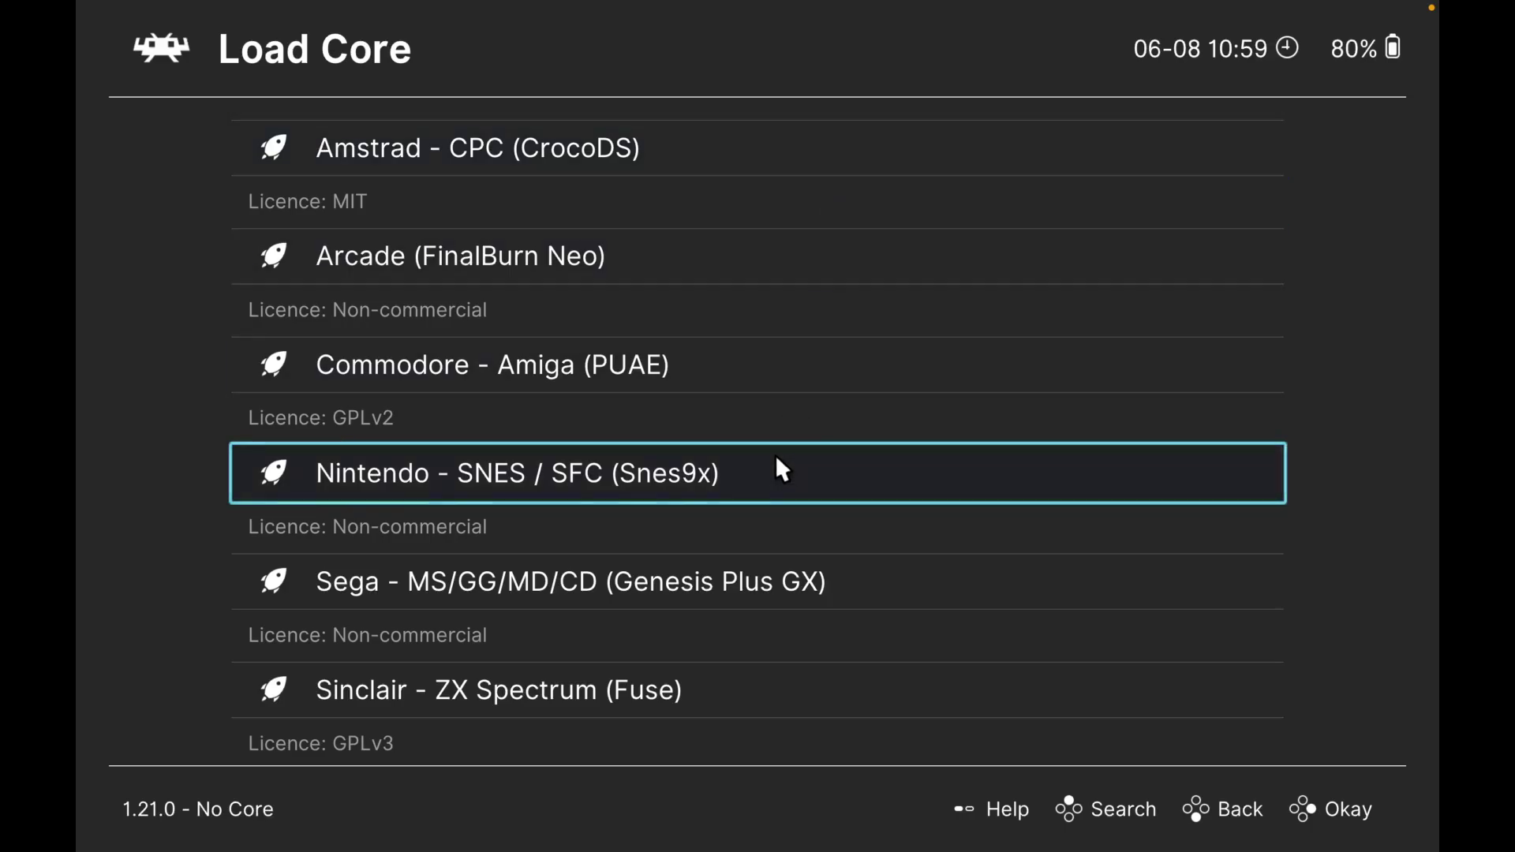
scroll(777, 458, down, 2)
scroll(777, 458, up, 2)
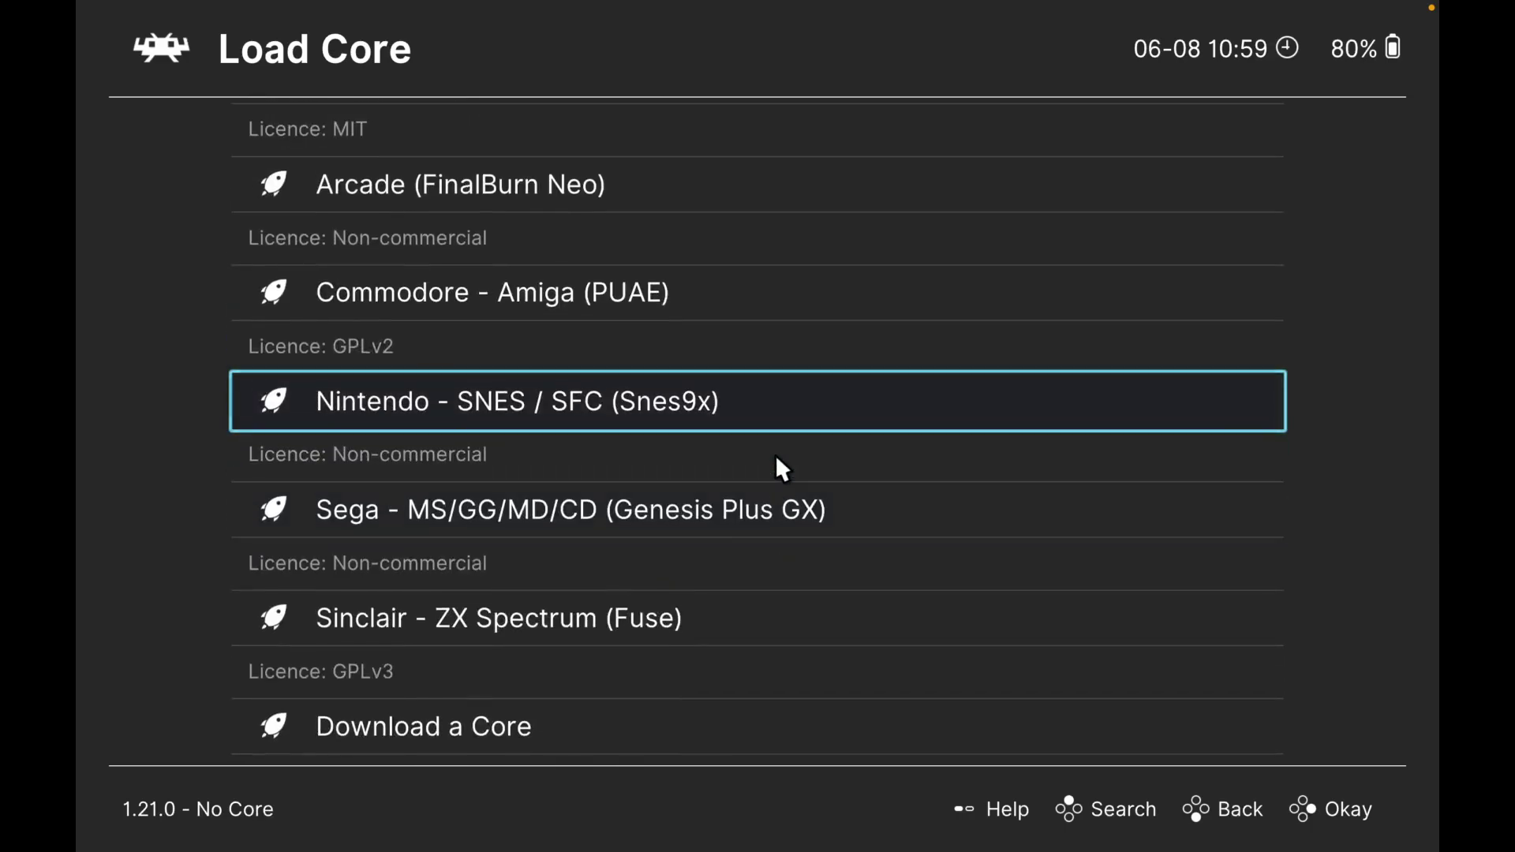
scroll(783, 469, up, 1)
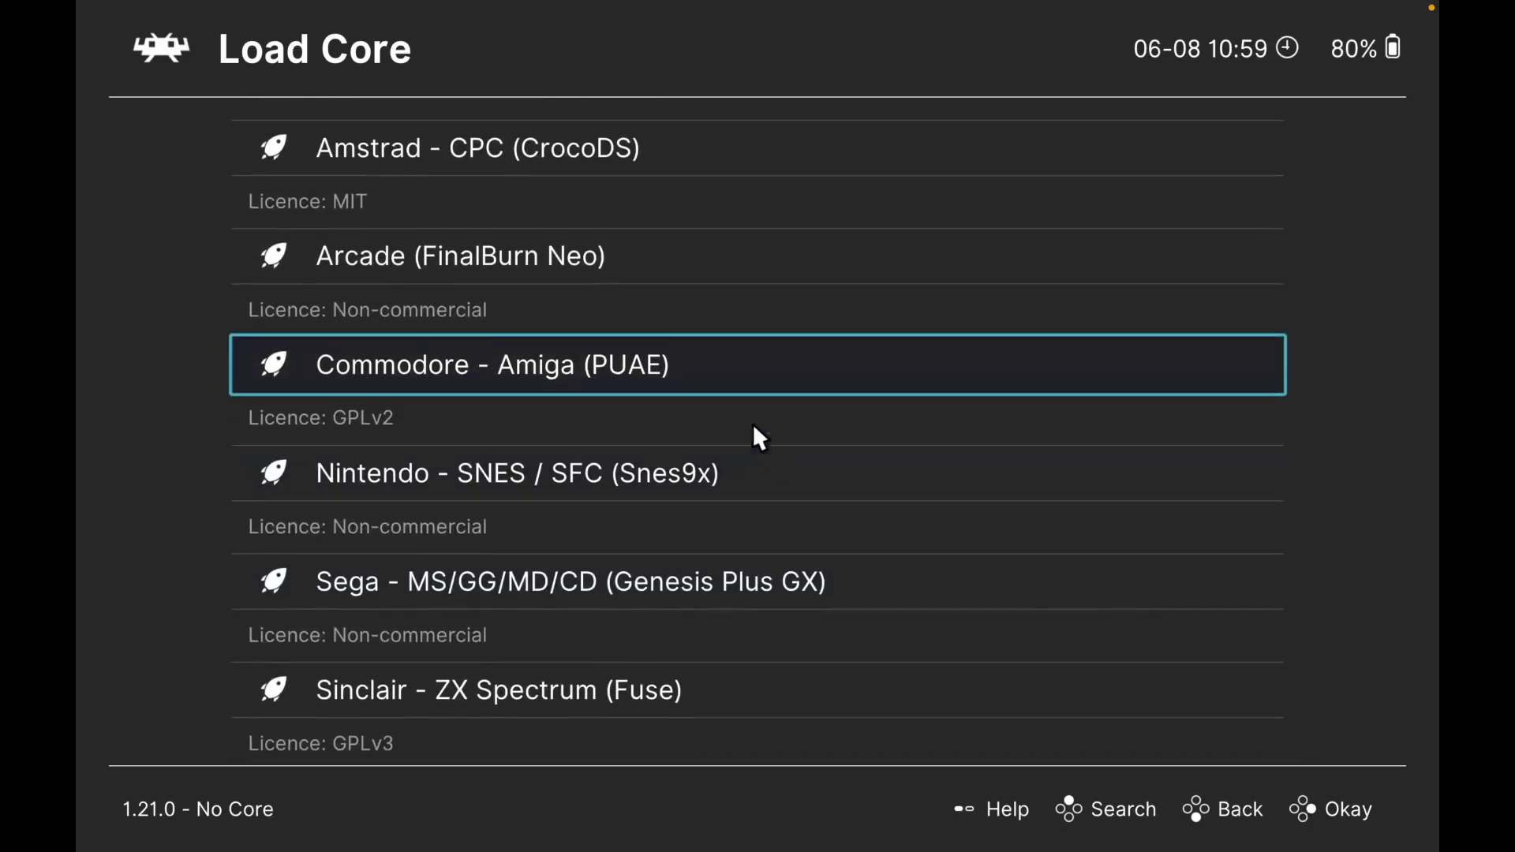
click(679, 254)
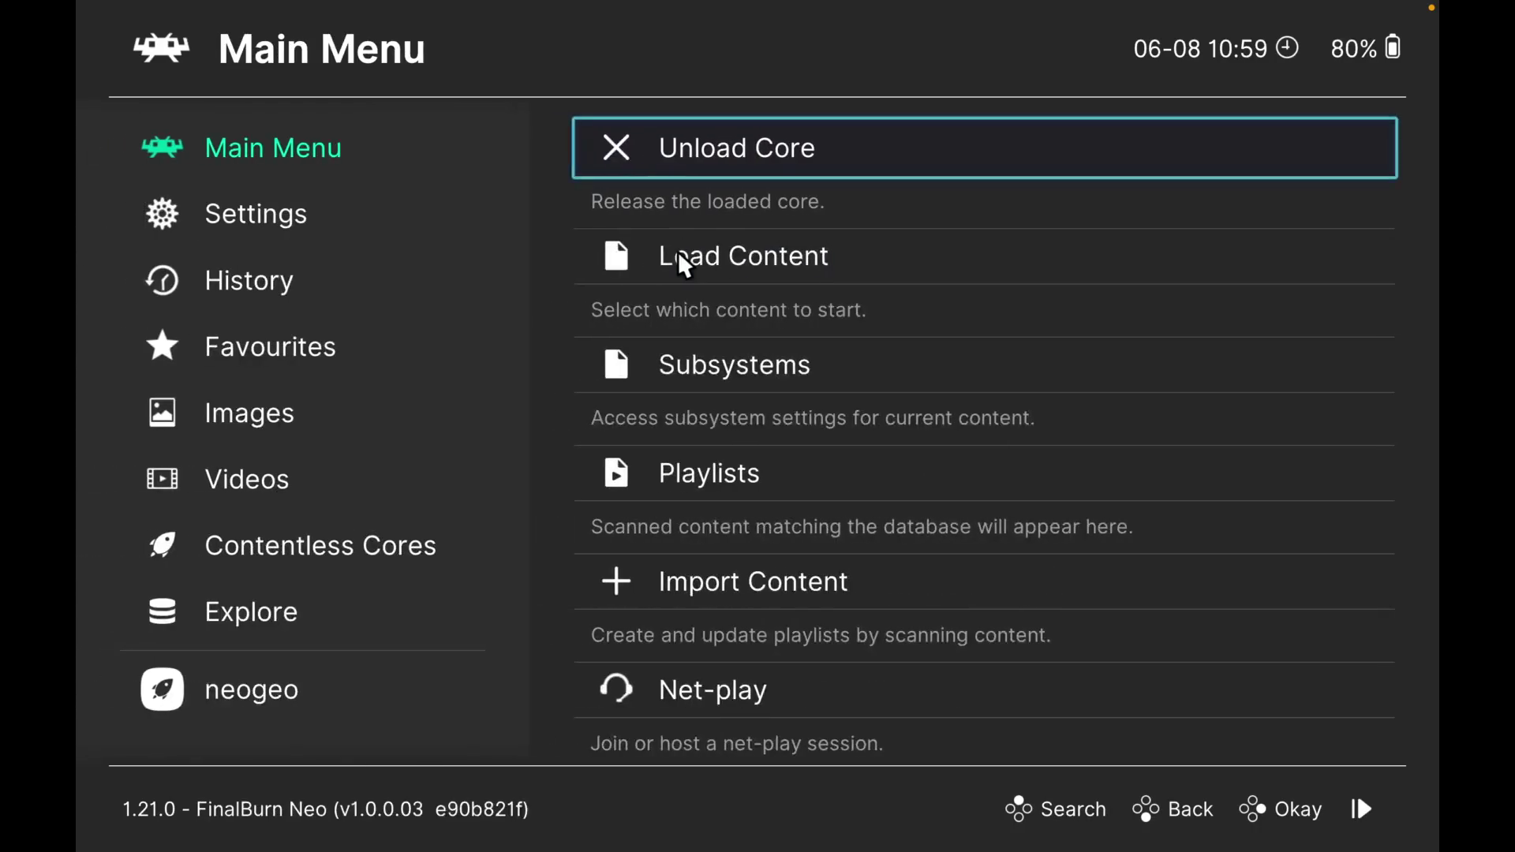
Step: Load superspy.zip as content from the neogeo folder in the roms start directory
click(808, 257)
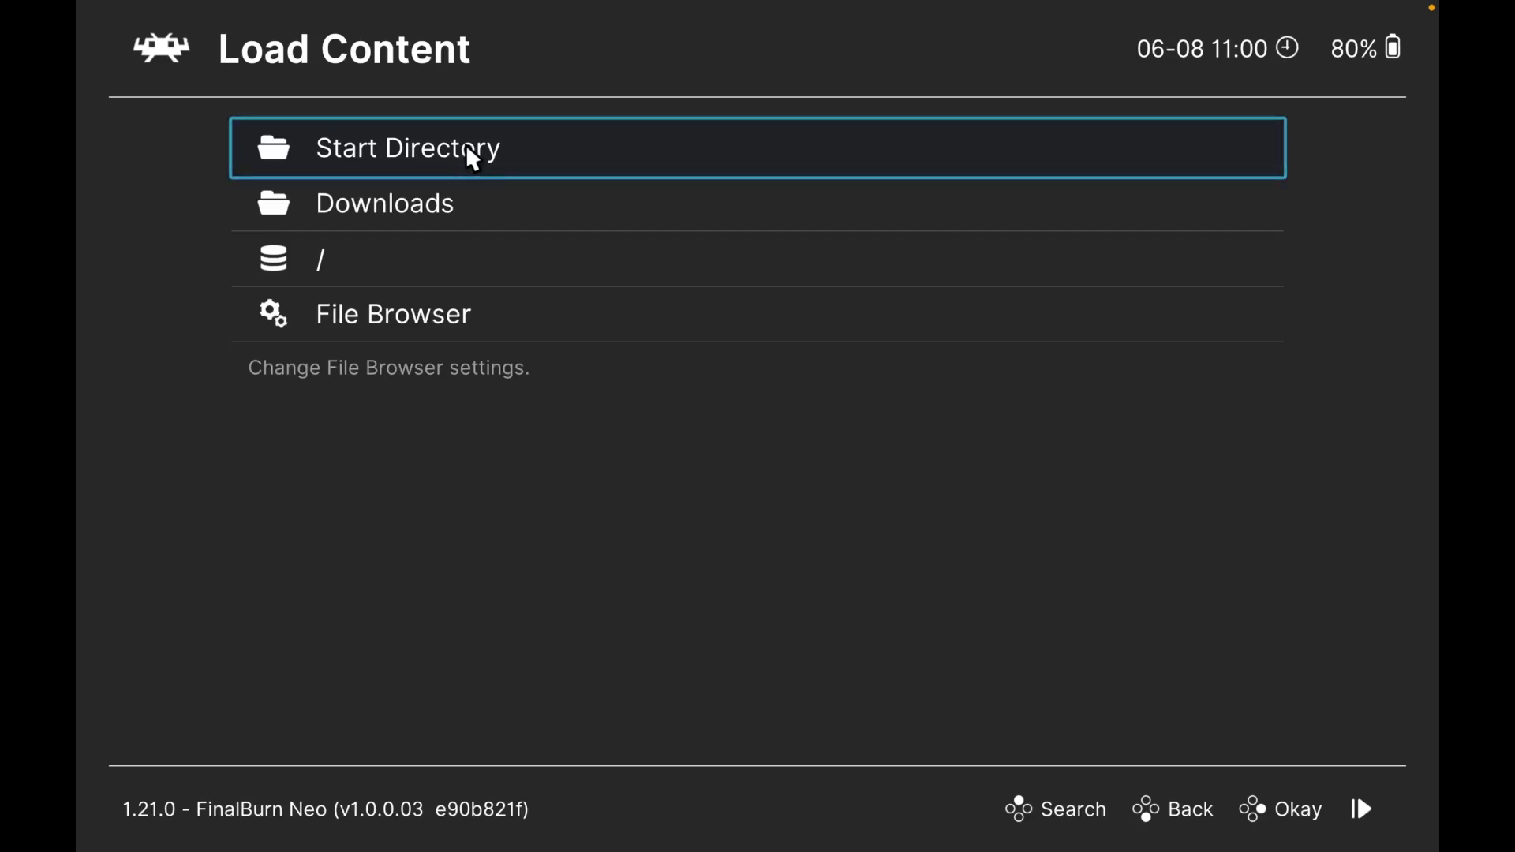
click(468, 150)
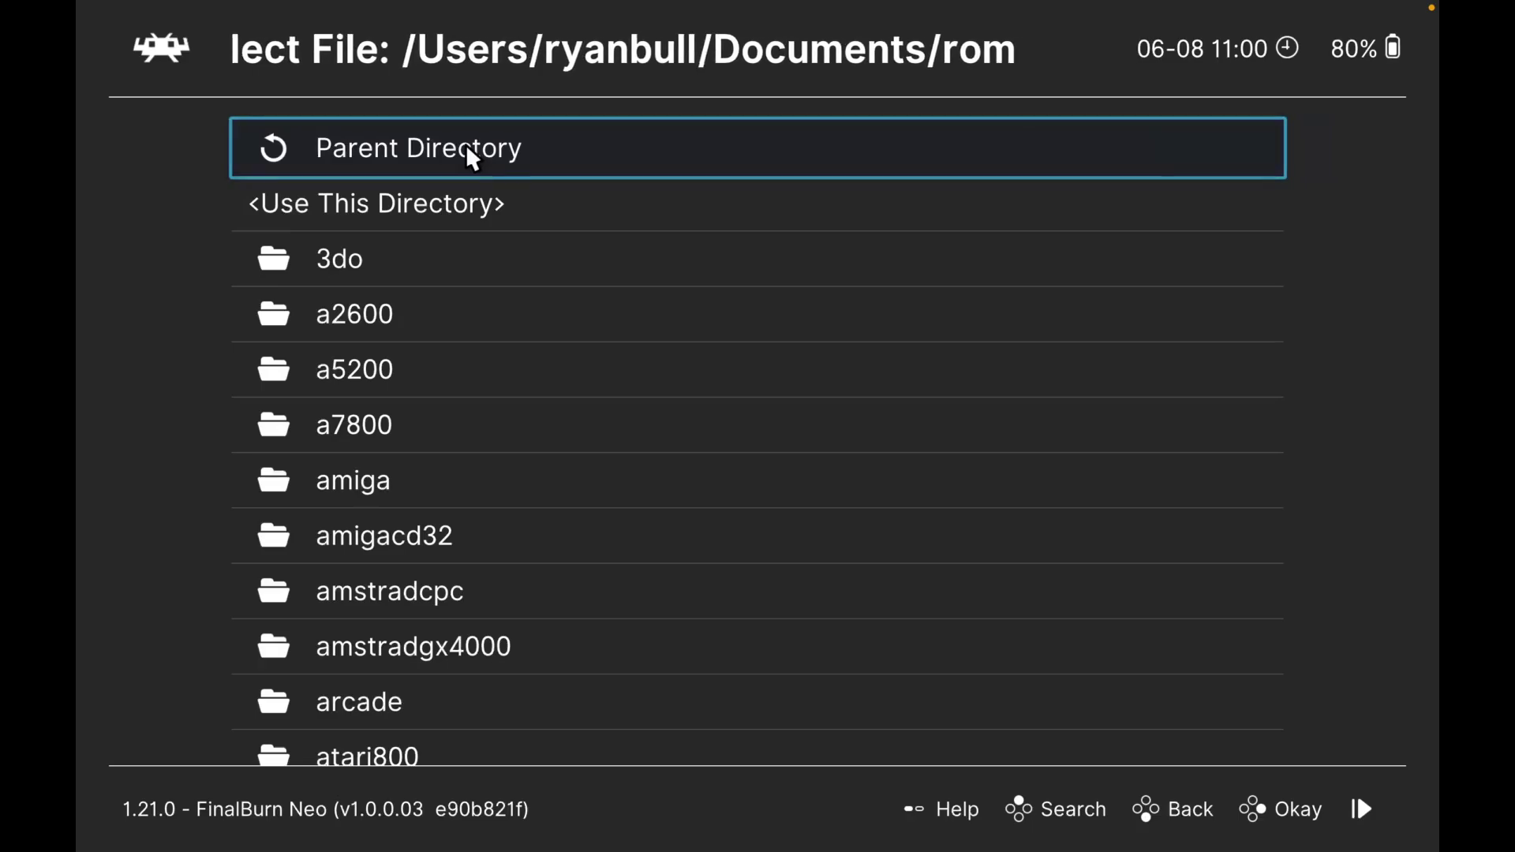
scroll(494, 422, down, 3)
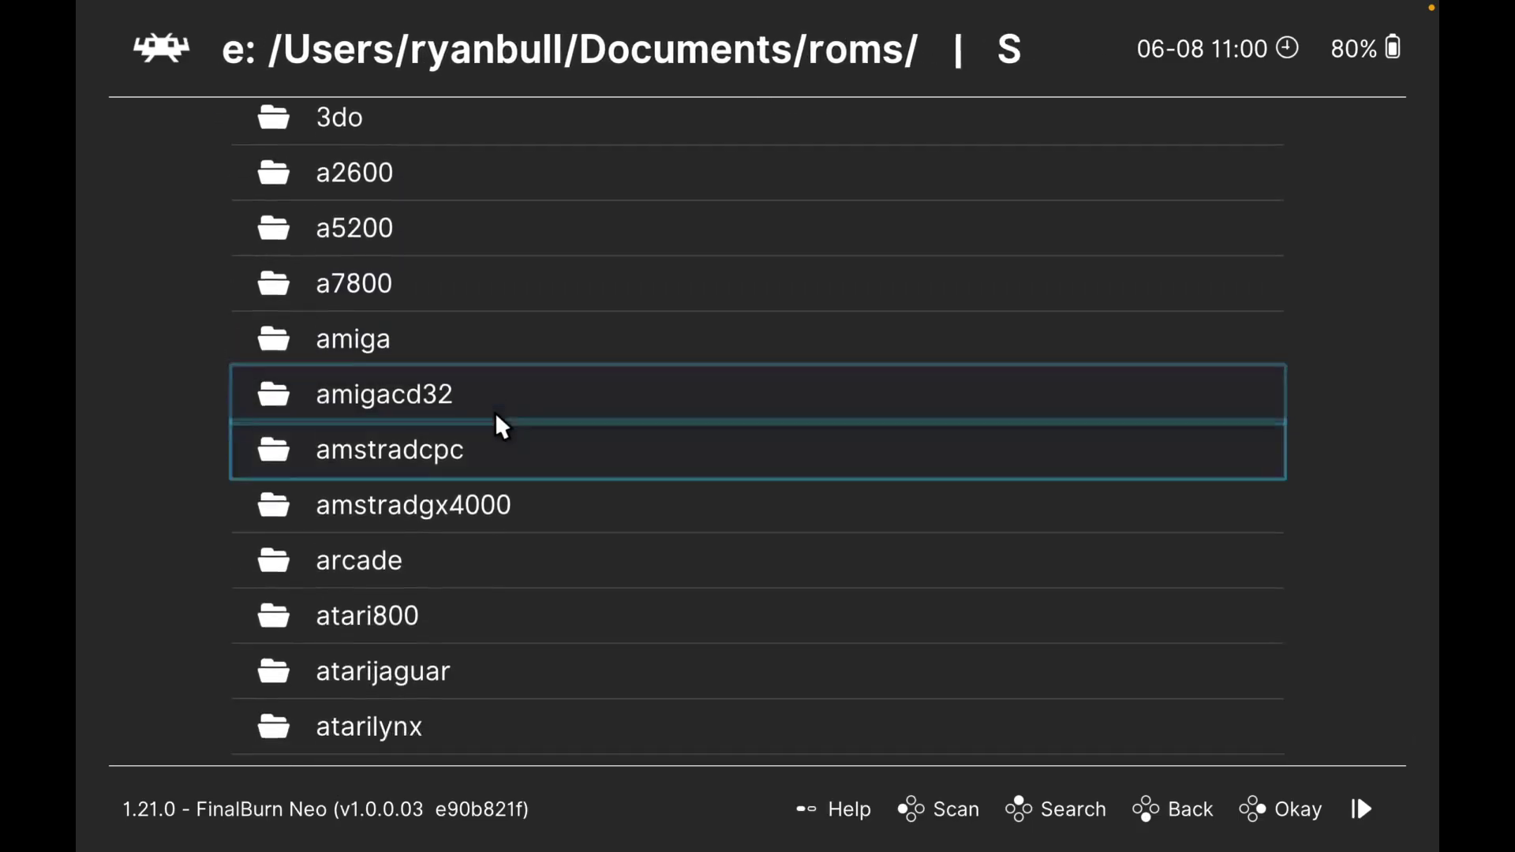
scroll(494, 412, down, 20)
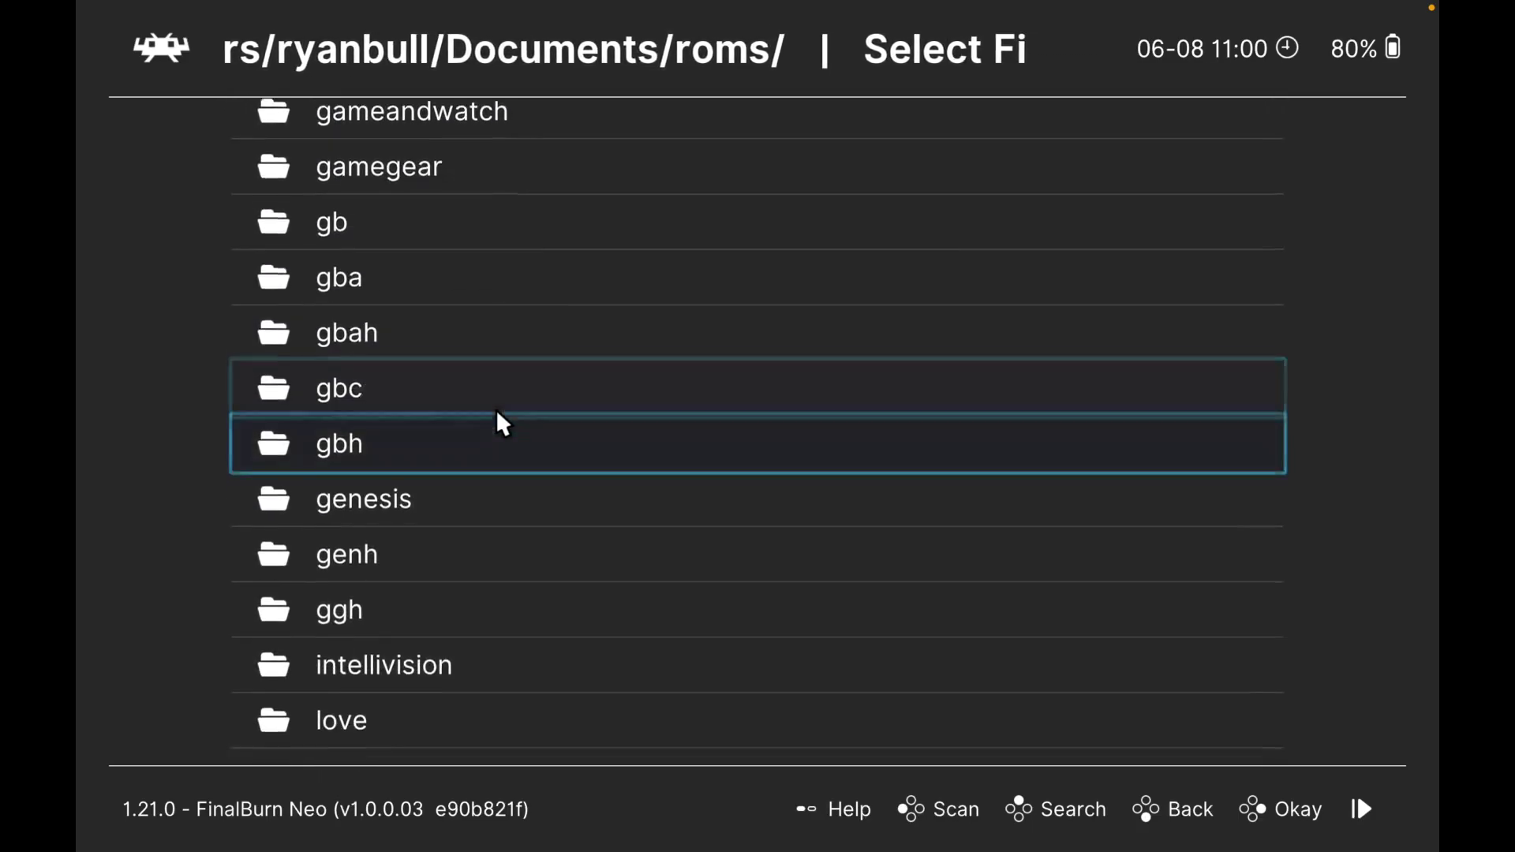
scroll(496, 409, down, 14)
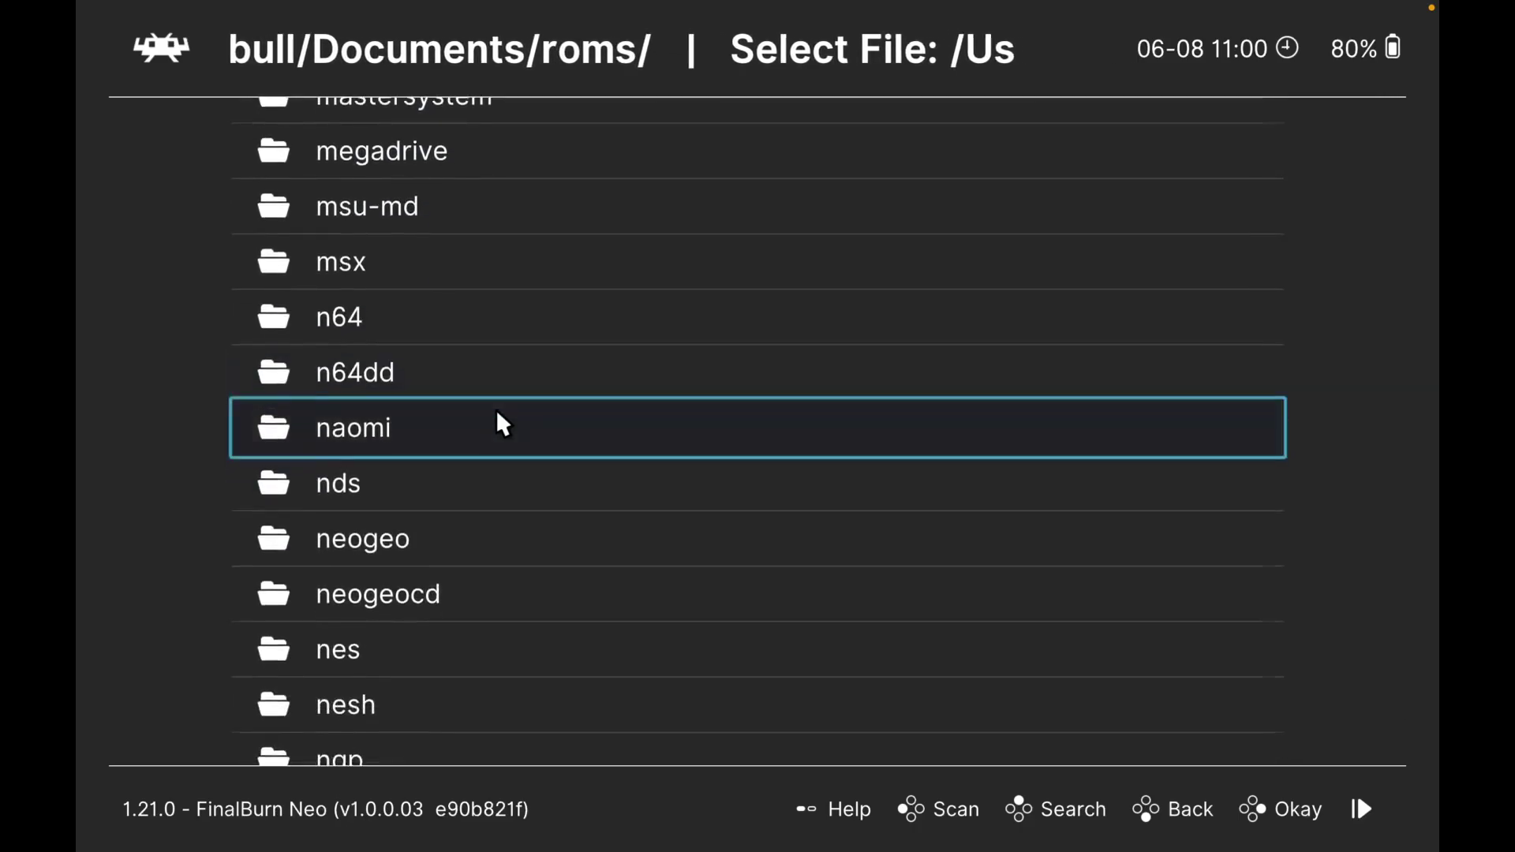
click(494, 473)
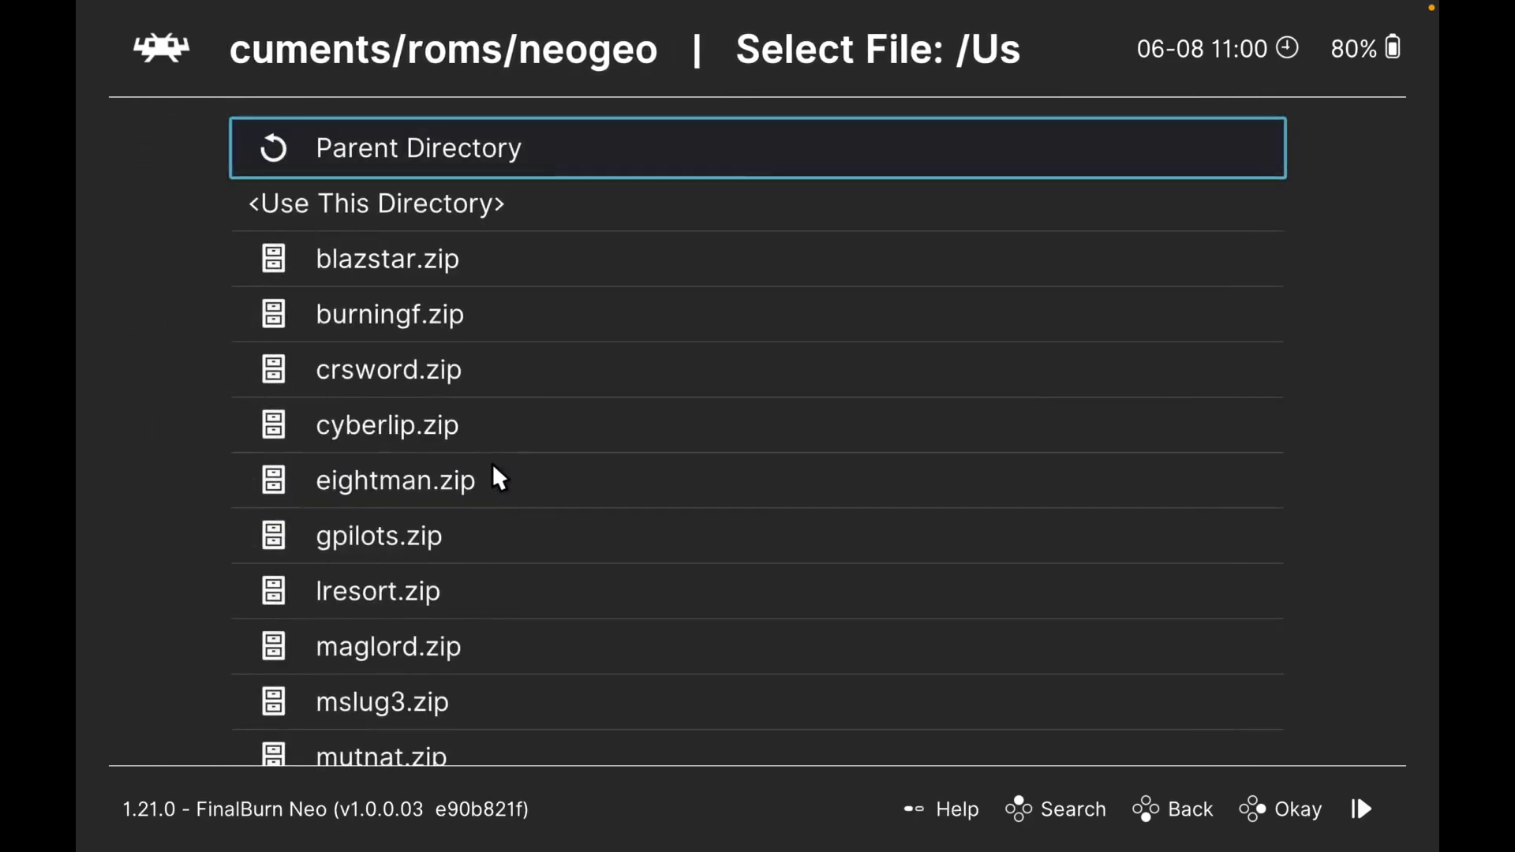
scroll(515, 485, down, 4)
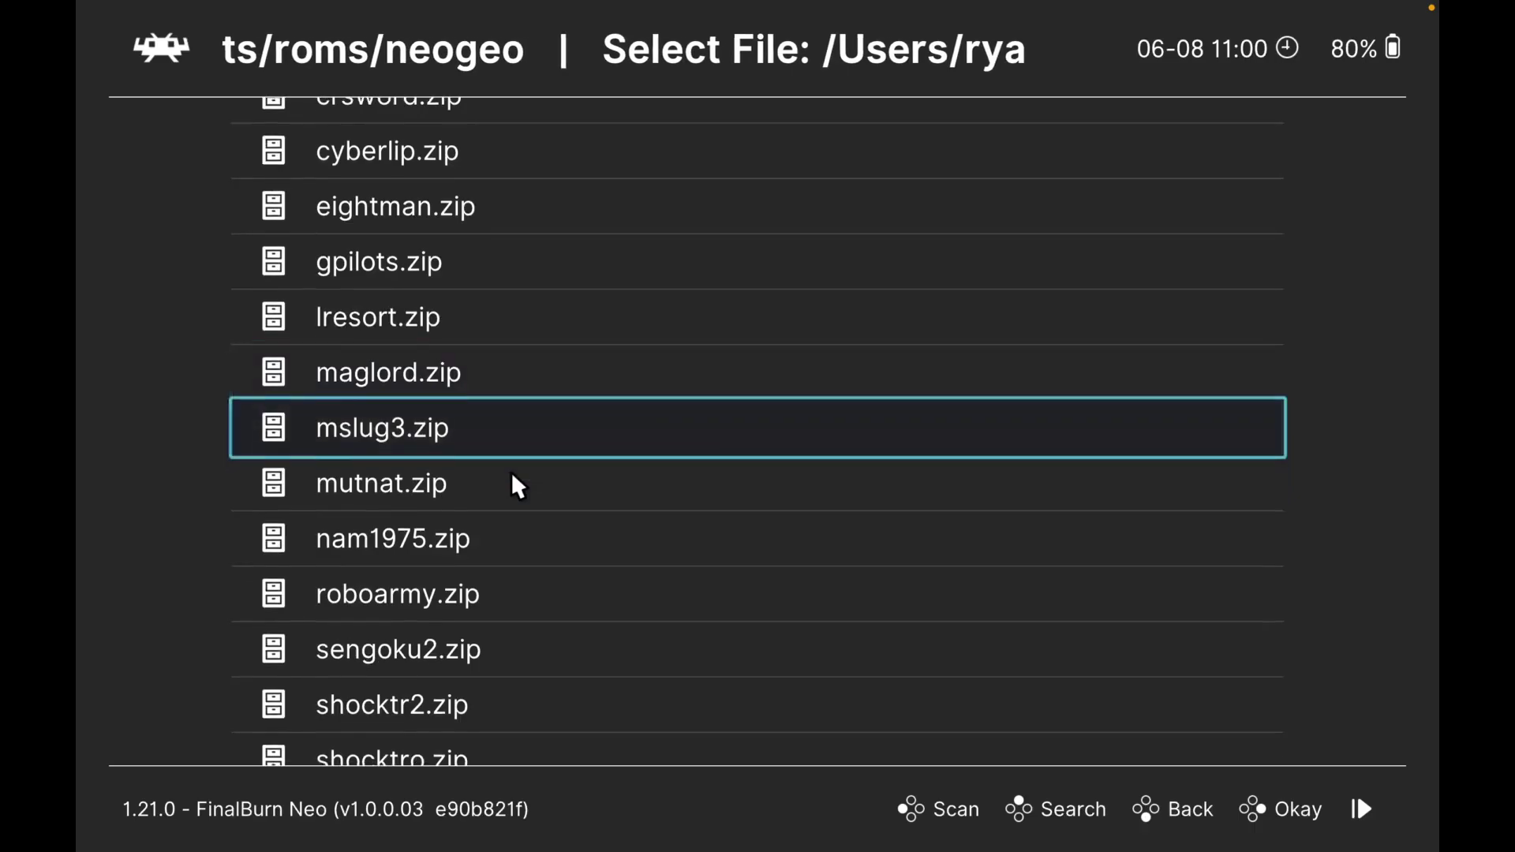
scroll(513, 473, down, 4)
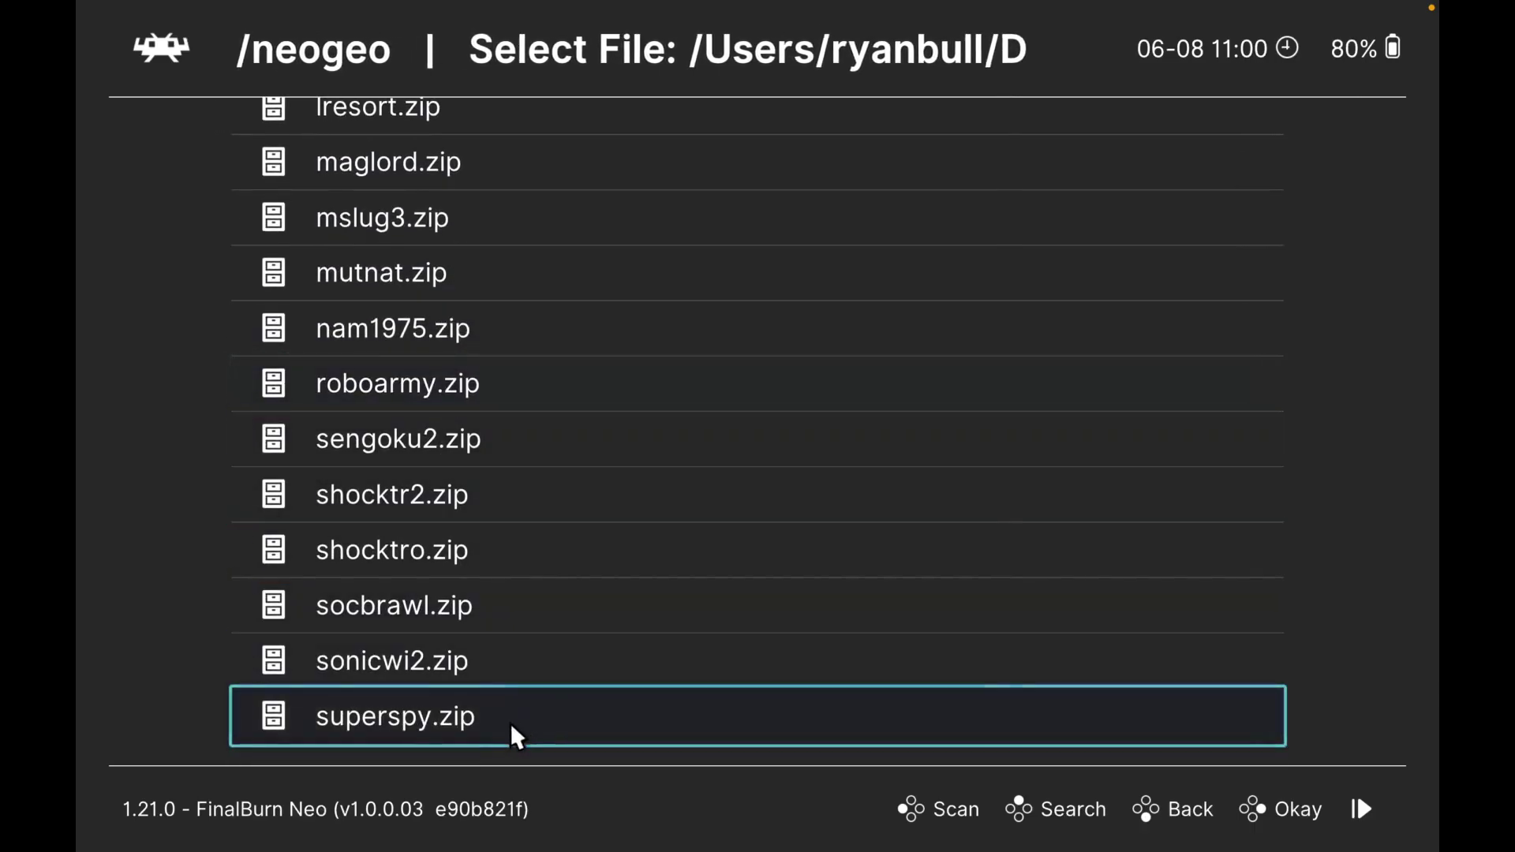
click(376, 724)
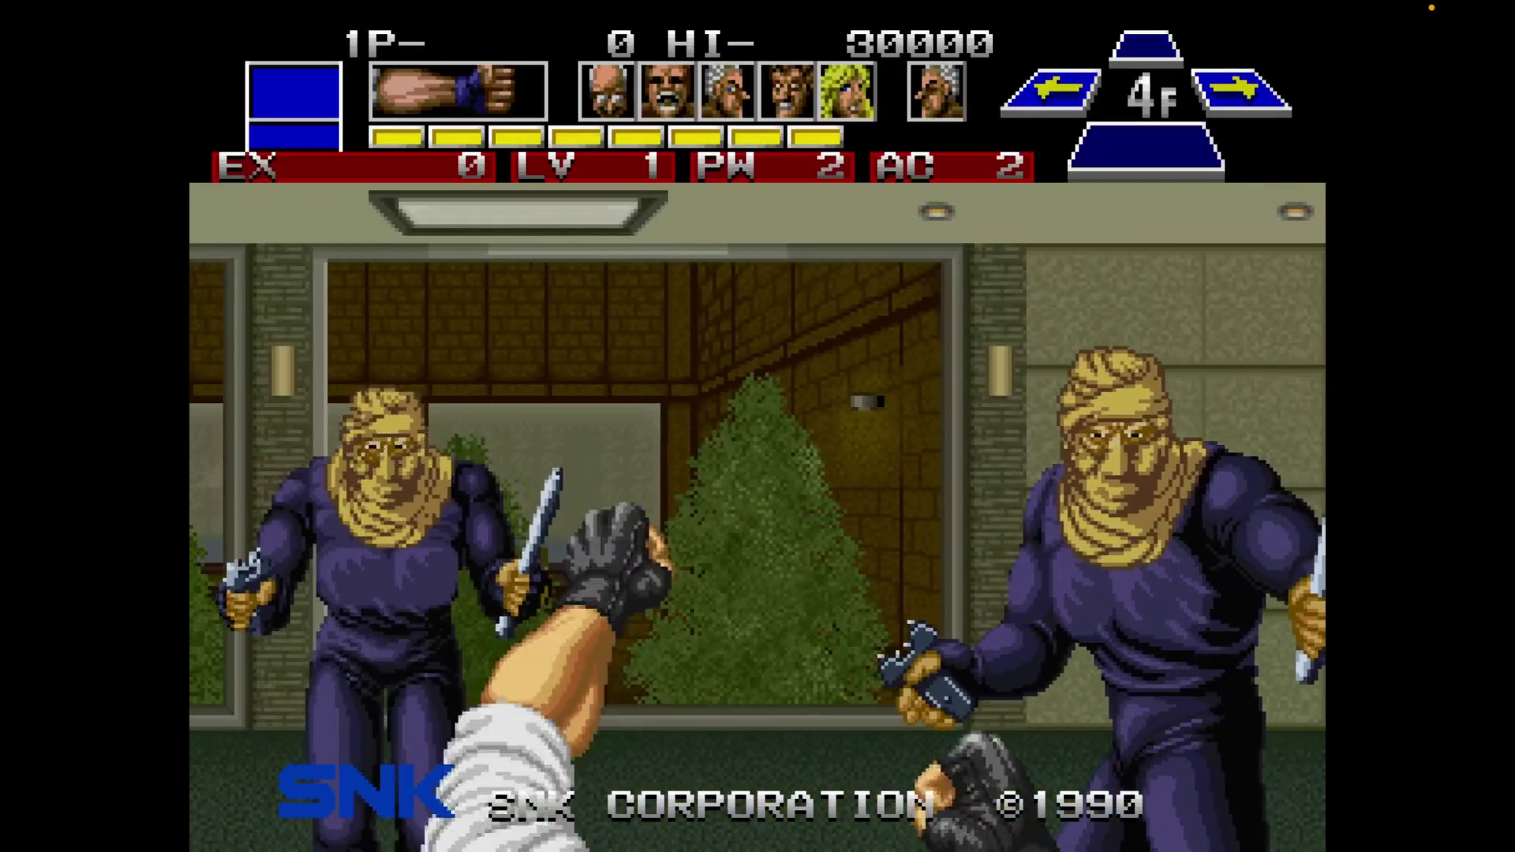
Step: Bring up the Quick Menu over the running game and open its core options
key(F2)
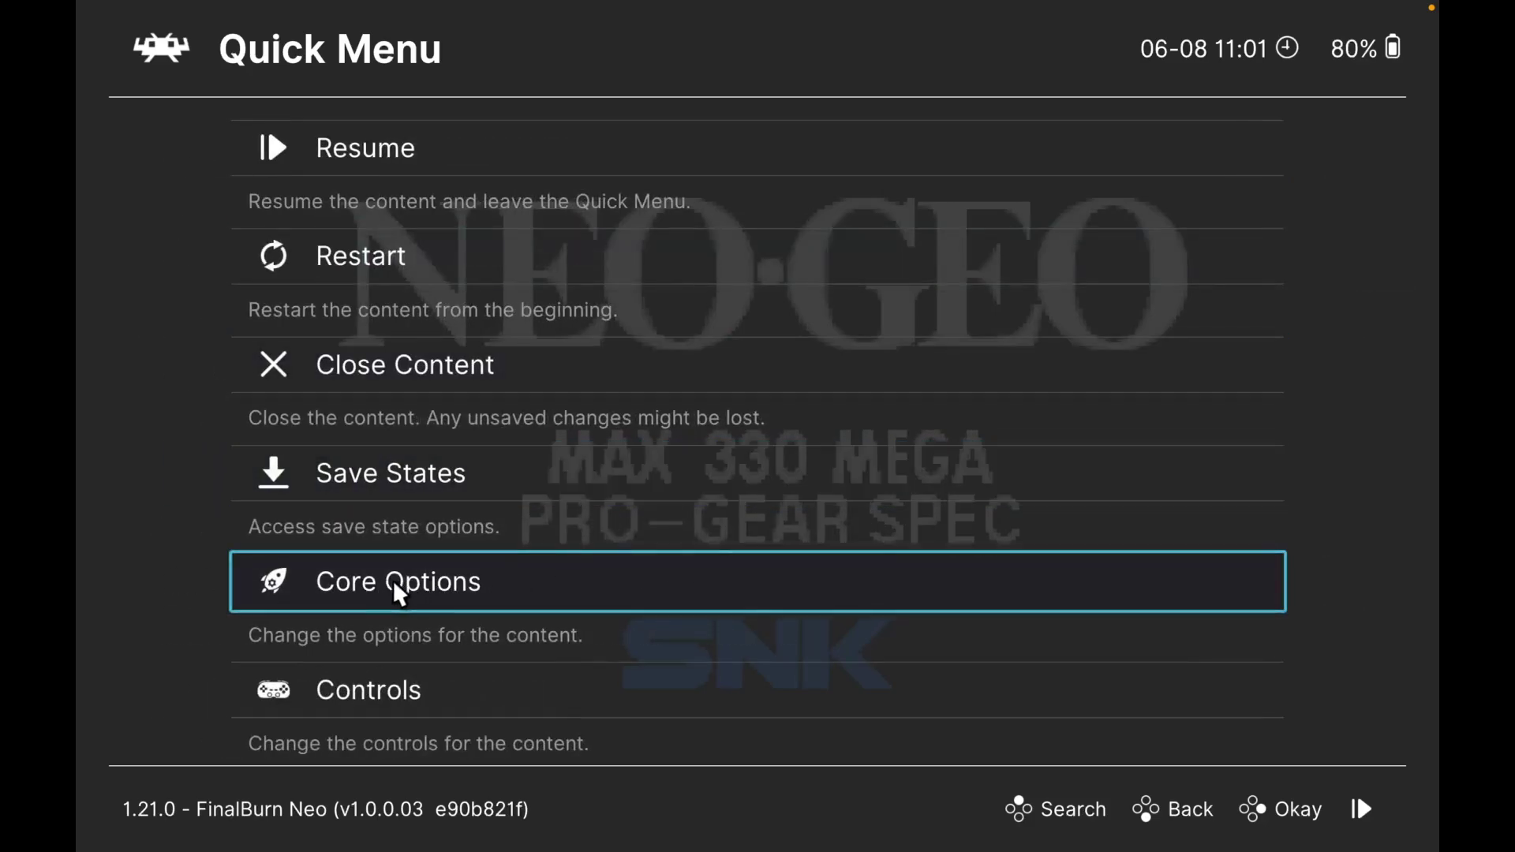
click(482, 575)
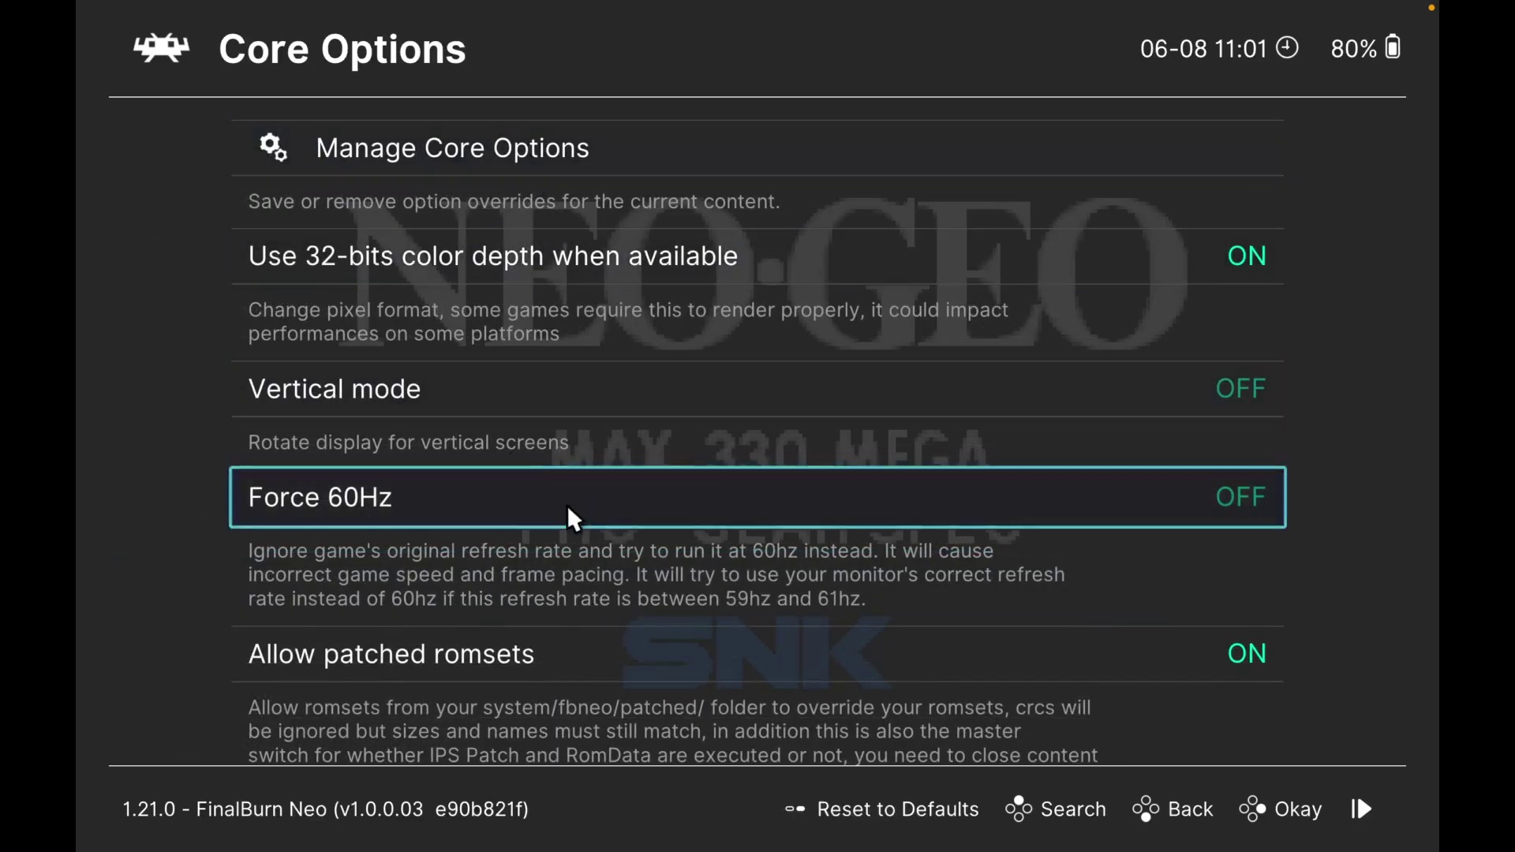
click(602, 144)
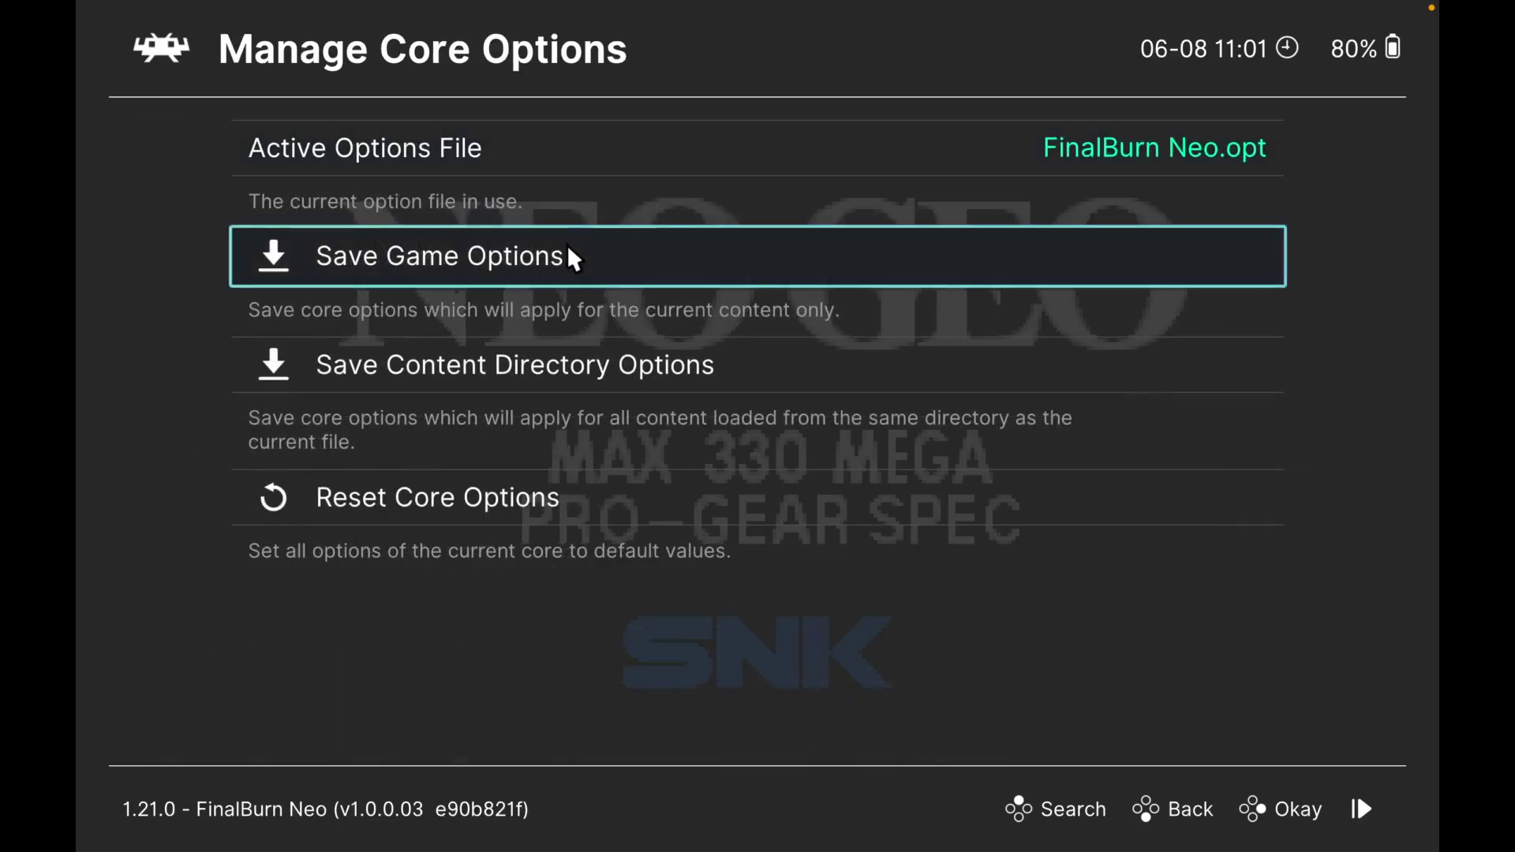
click(532, 521)
scroll(537, 505, down, 8)
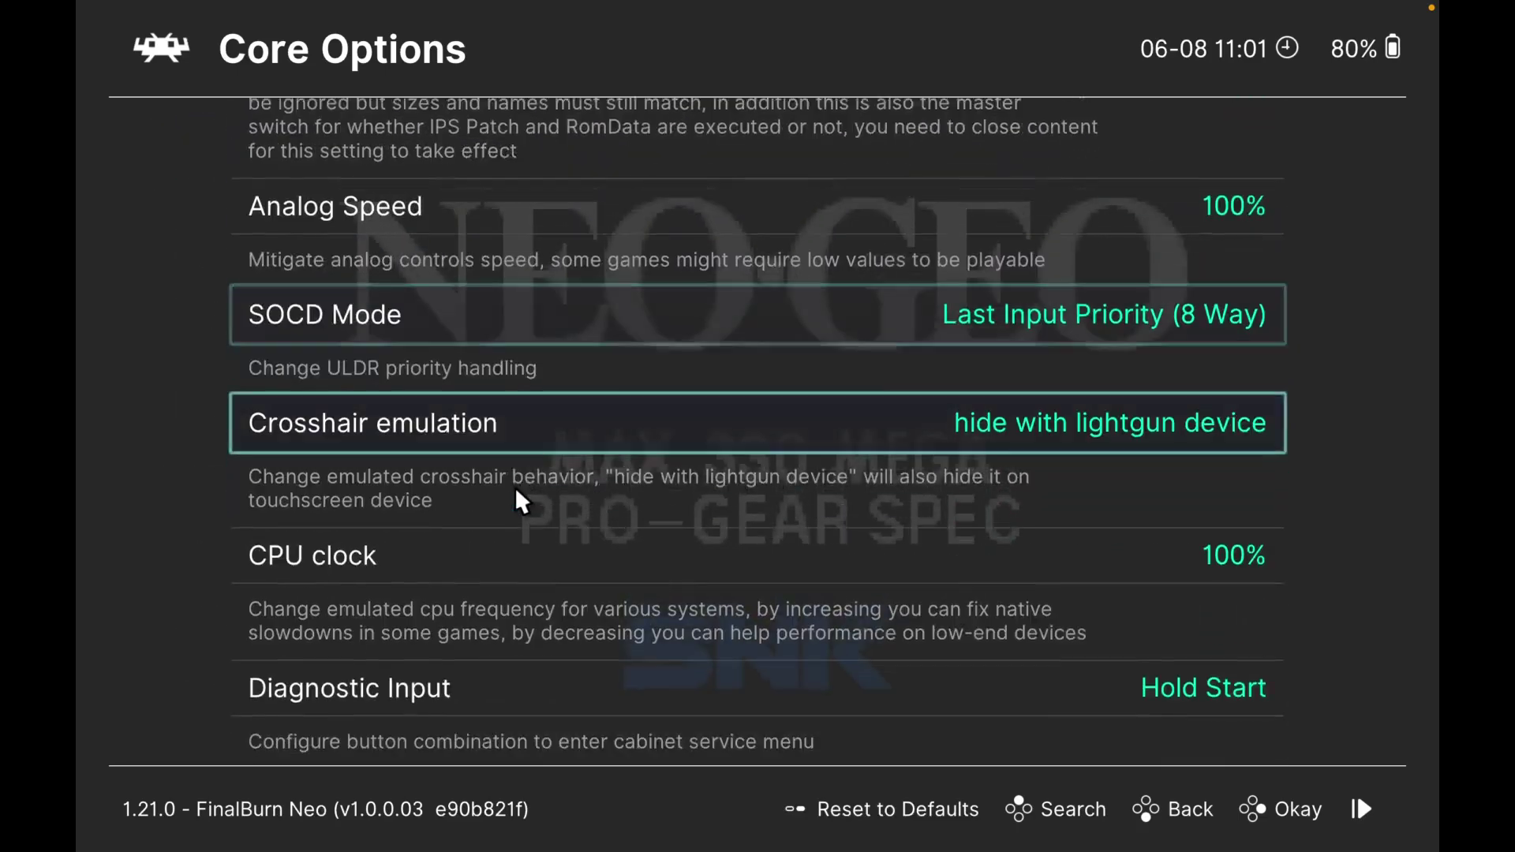
scroll(520, 501, down, 2)
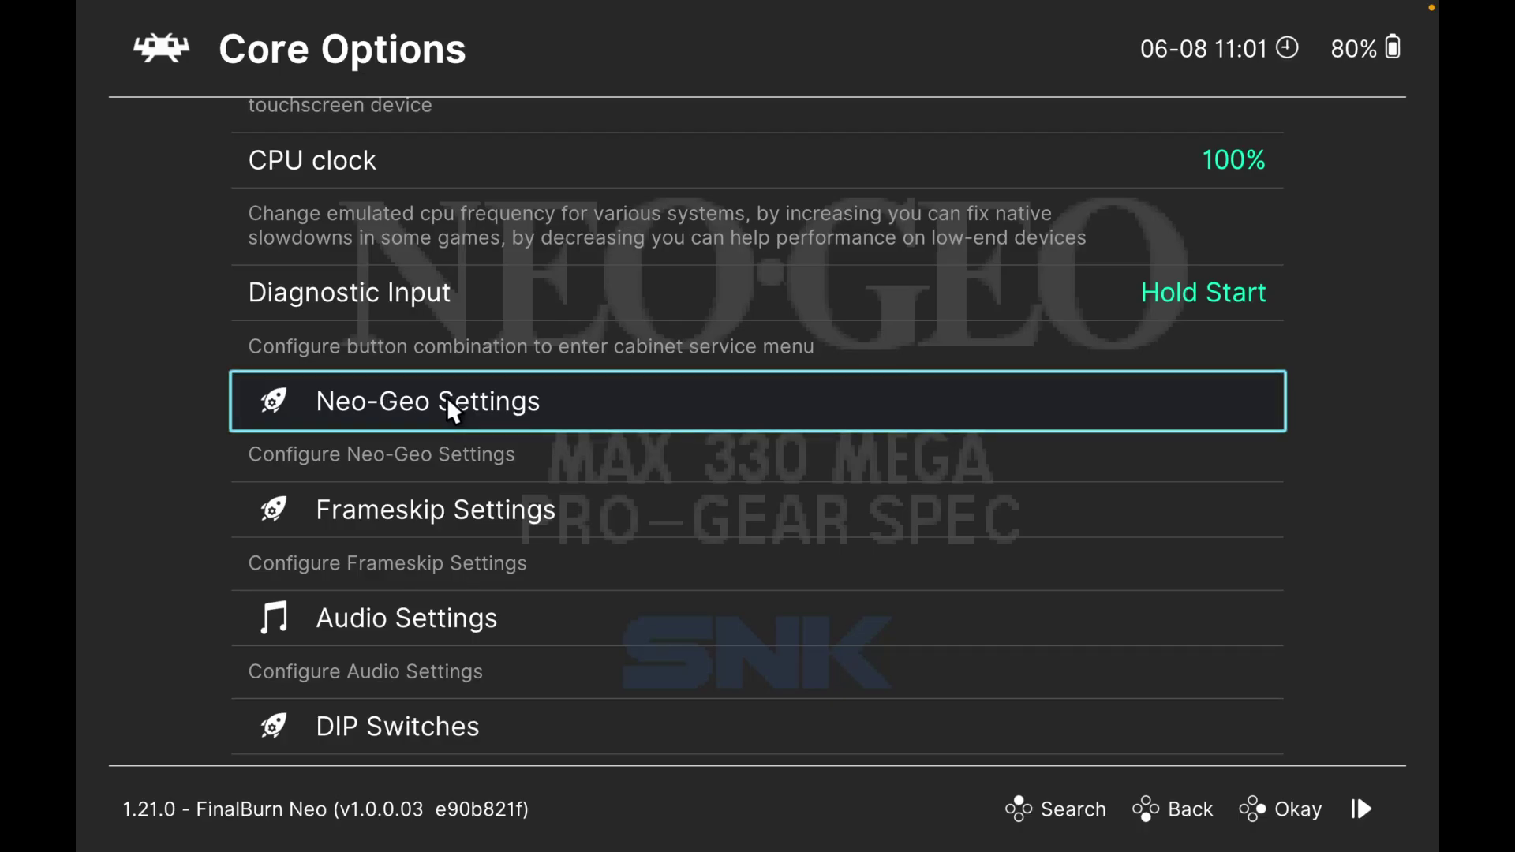
right_click(448, 402)
click(432, 399)
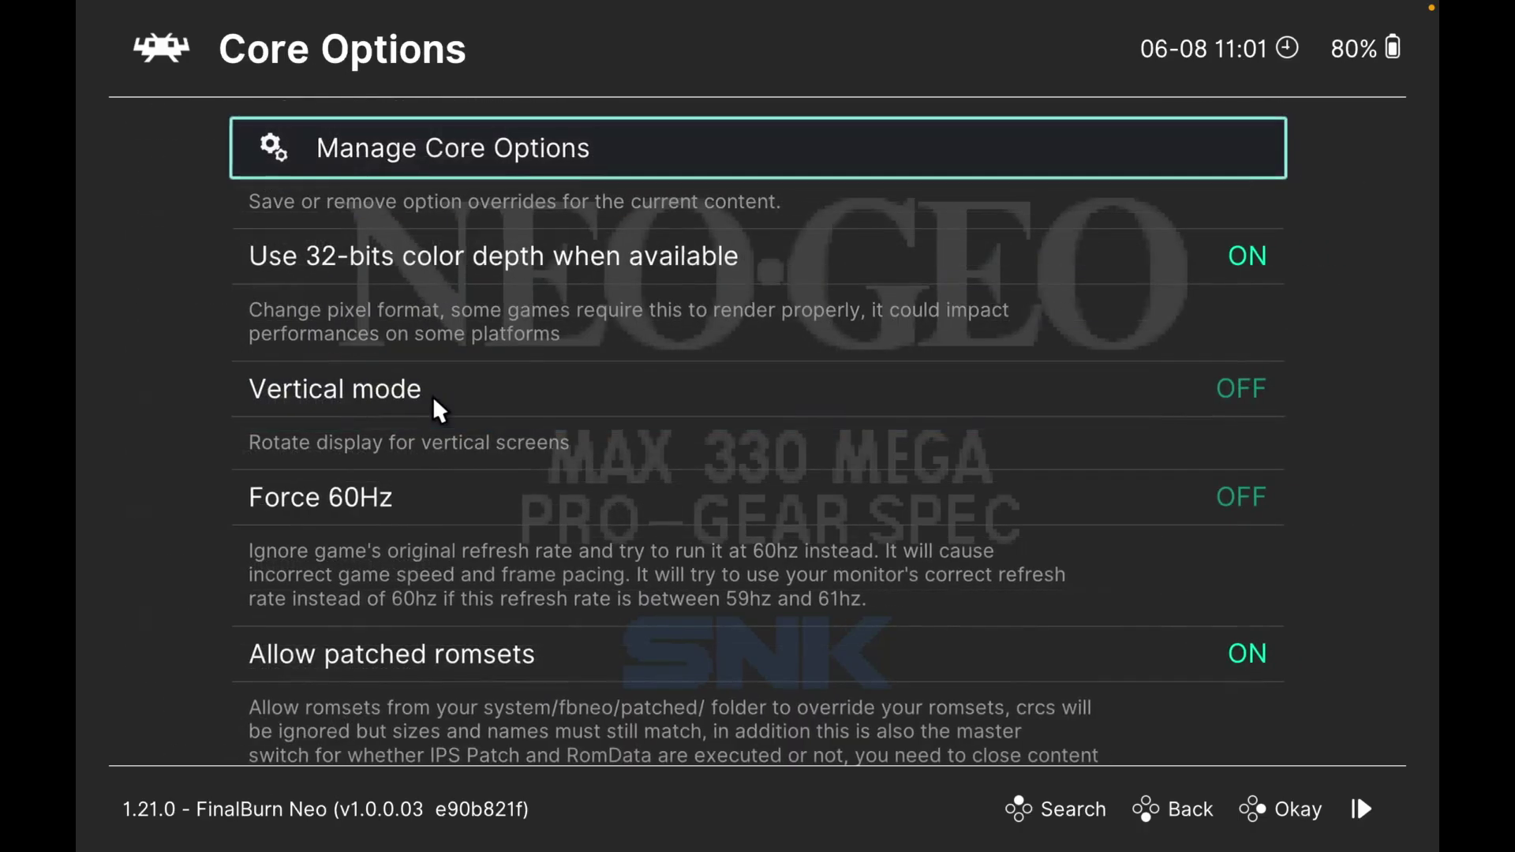
Step: Open the Neo-Geo mode choices within the core's Neo-Geo Settings
scroll(441, 392, down, 8)
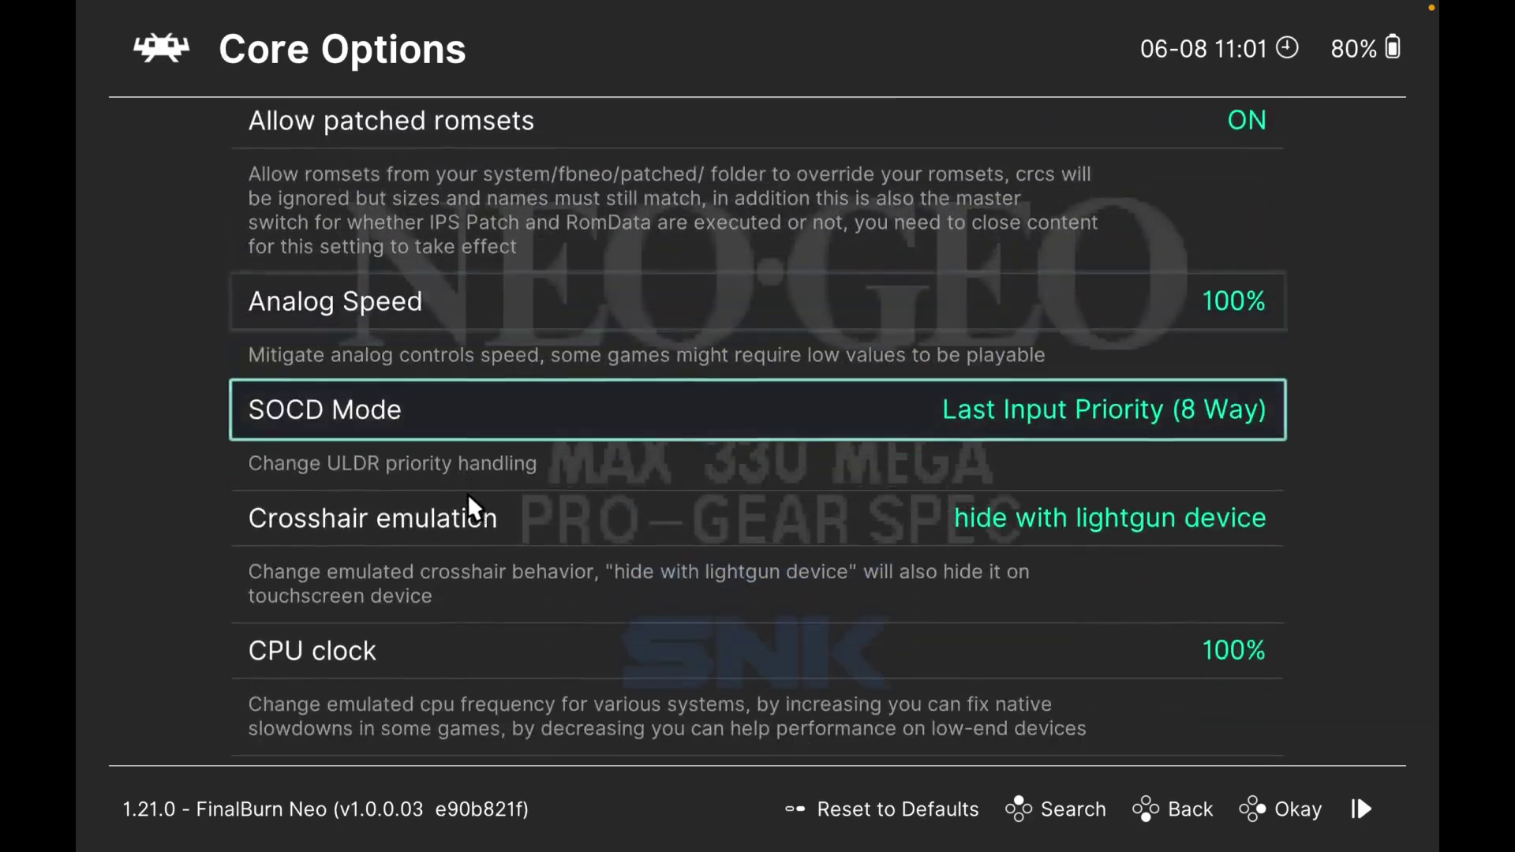
scroll(467, 494, down, 2)
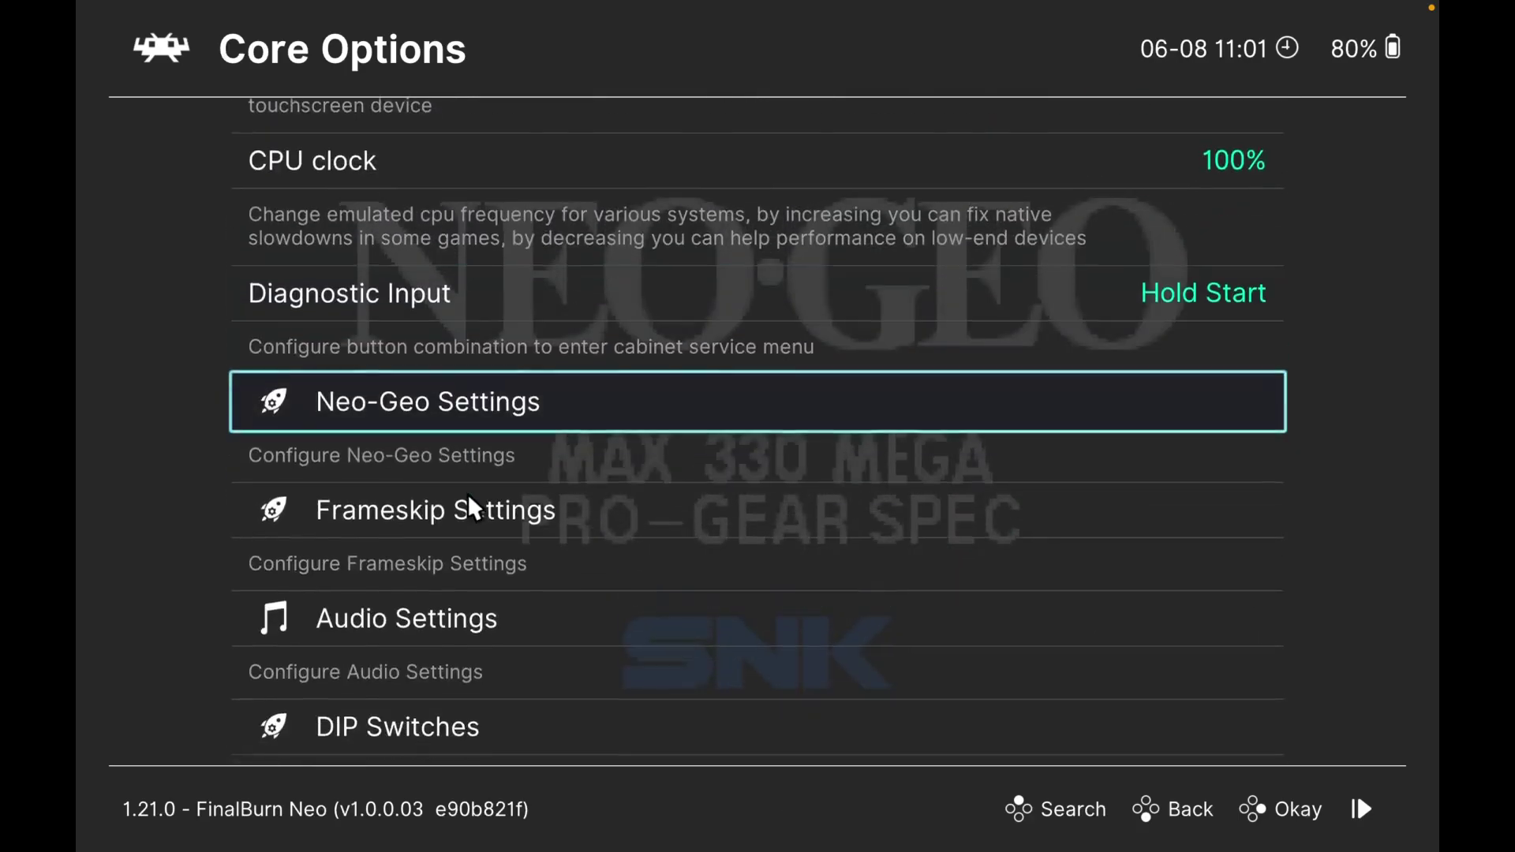
click(489, 393)
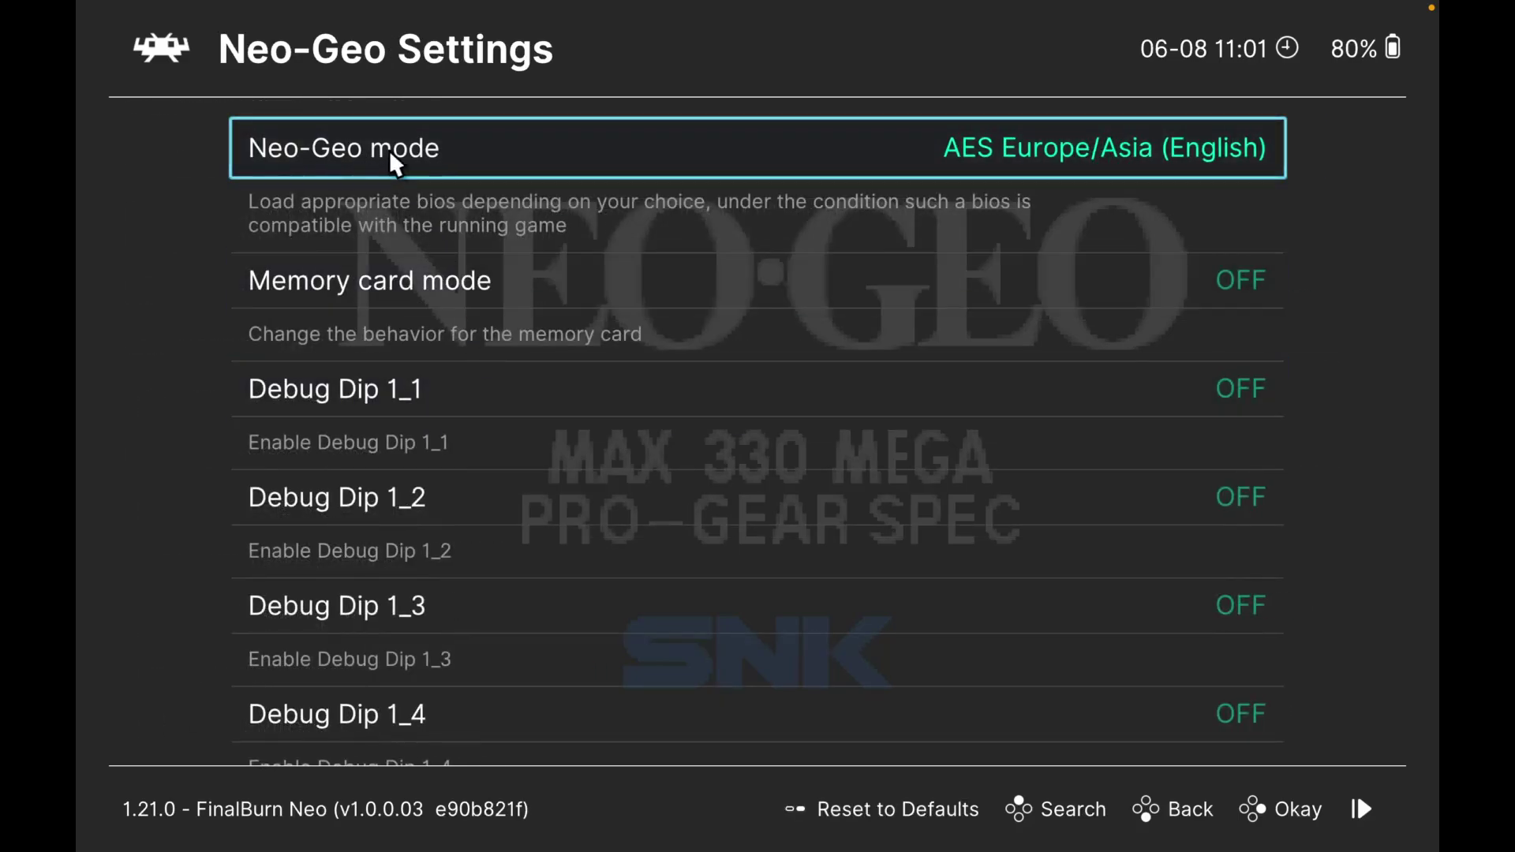
click(837, 147)
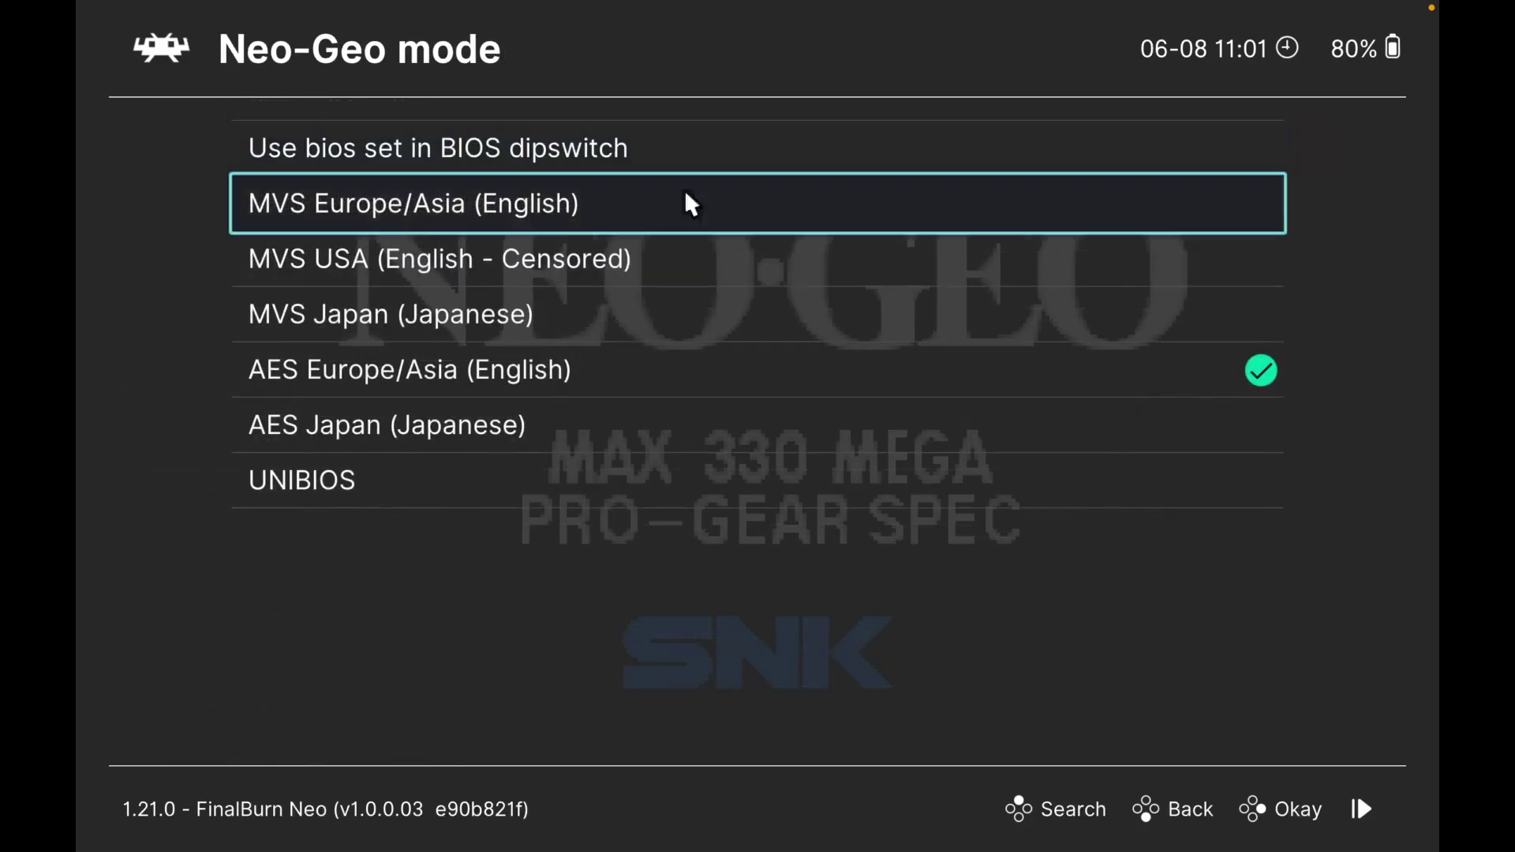